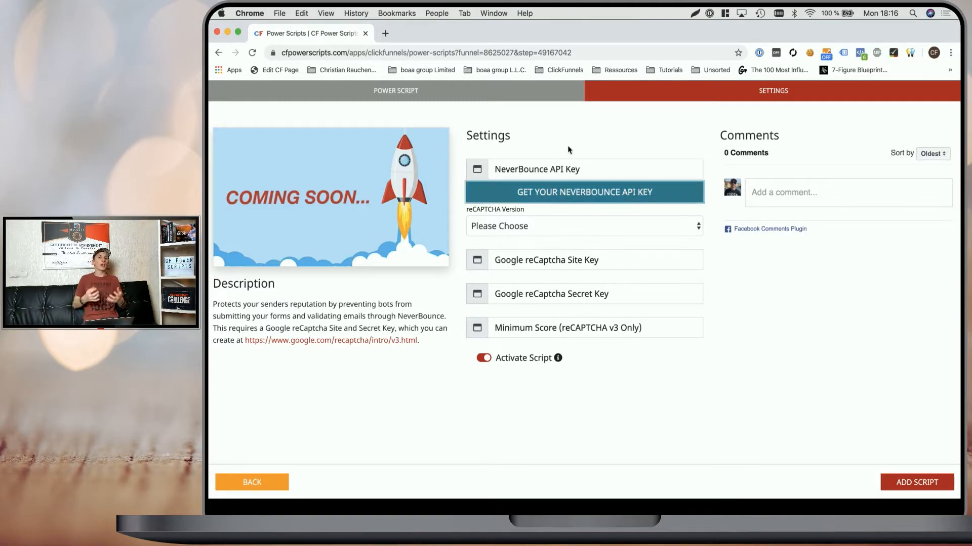
Step: Open the NeverBounce site from the script settings' API key link and go to the account's Apps page
right_click(541, 191)
click(565, 217)
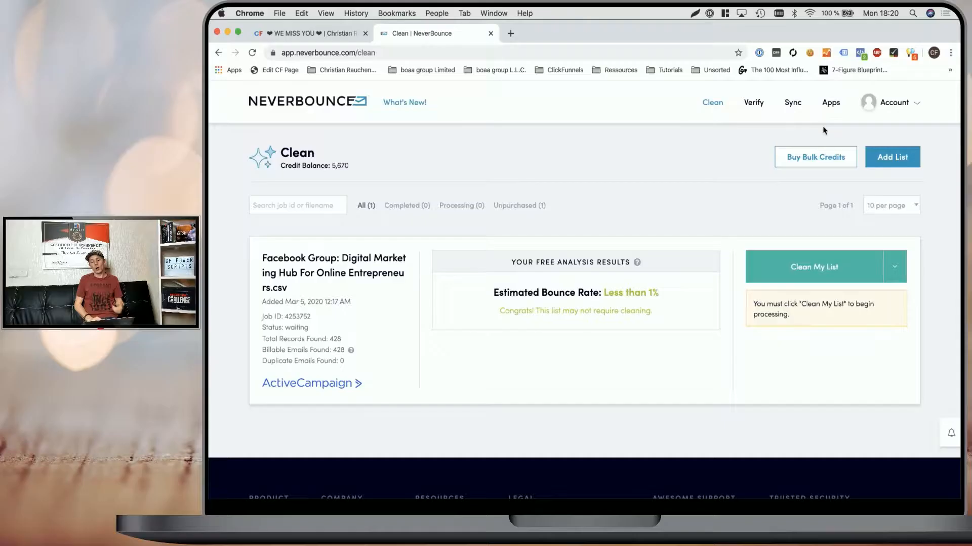
click(832, 104)
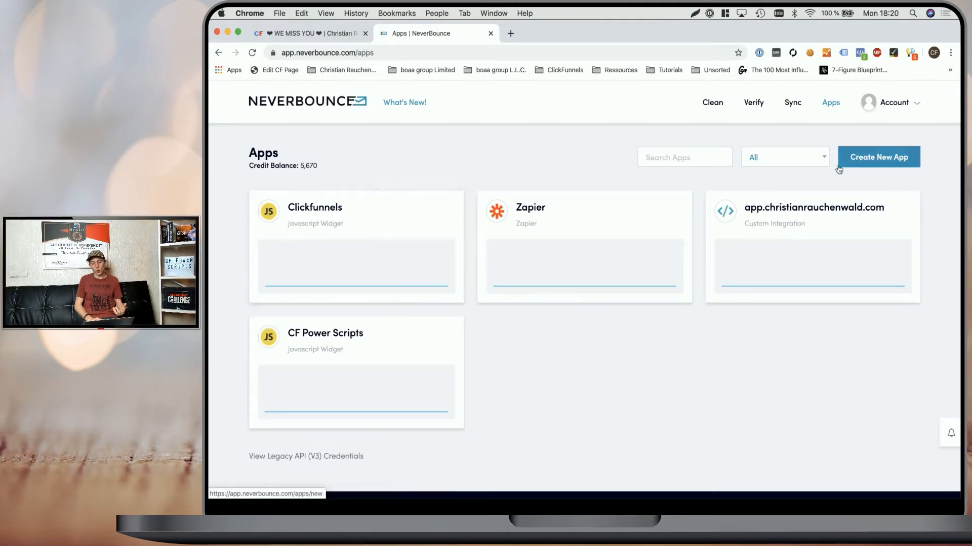
Step: Start creating a new NeverBounce app named Demo with the Javascript Widget type
click(878, 157)
click(549, 233)
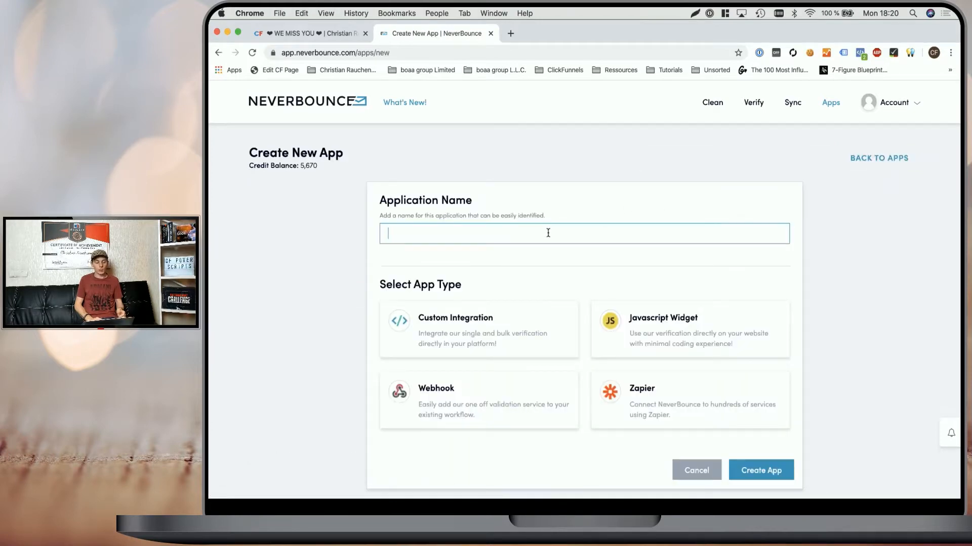
text(Demo)
click(664, 305)
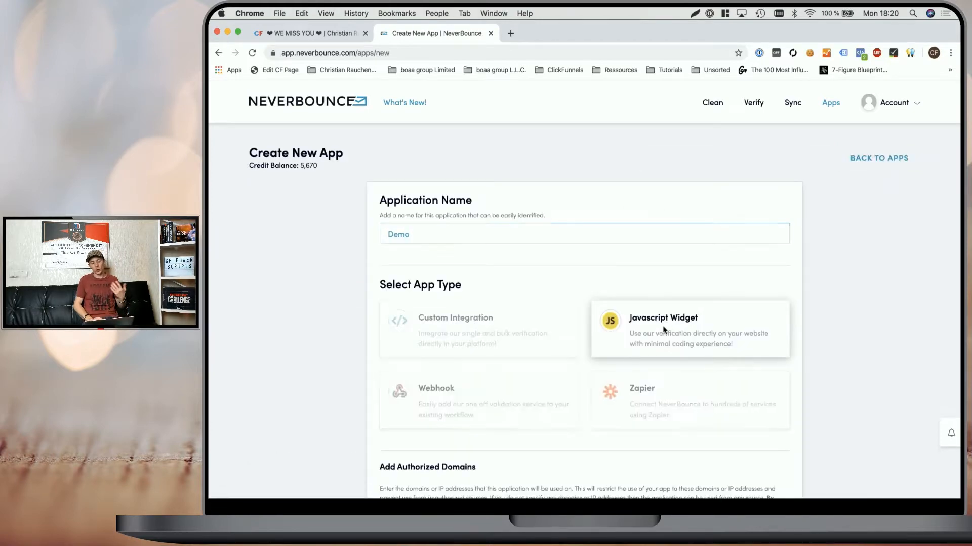
Step: Add app.clickfunnels.com and demp.cfpowerscripts.com as authorized domains for the new app
scroll(664, 306, down, 5)
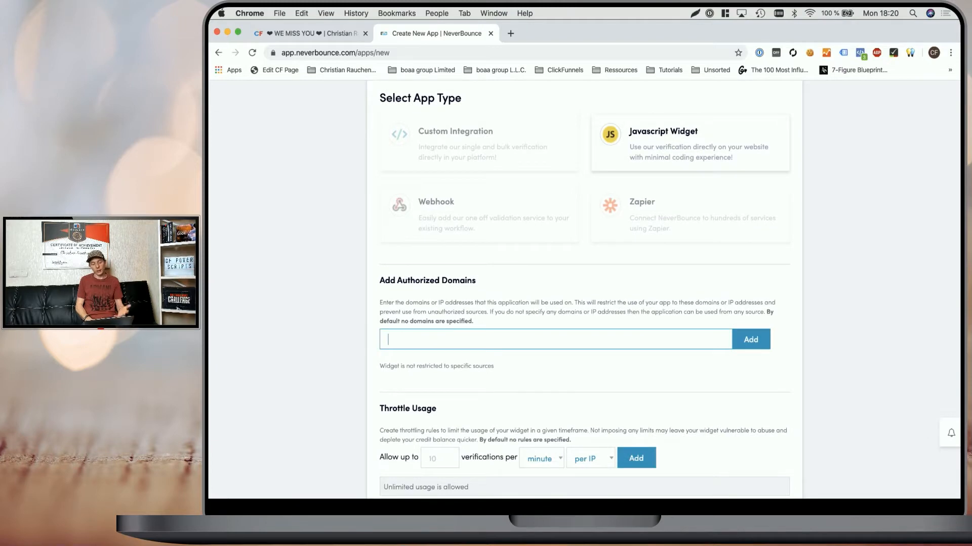
text(app)
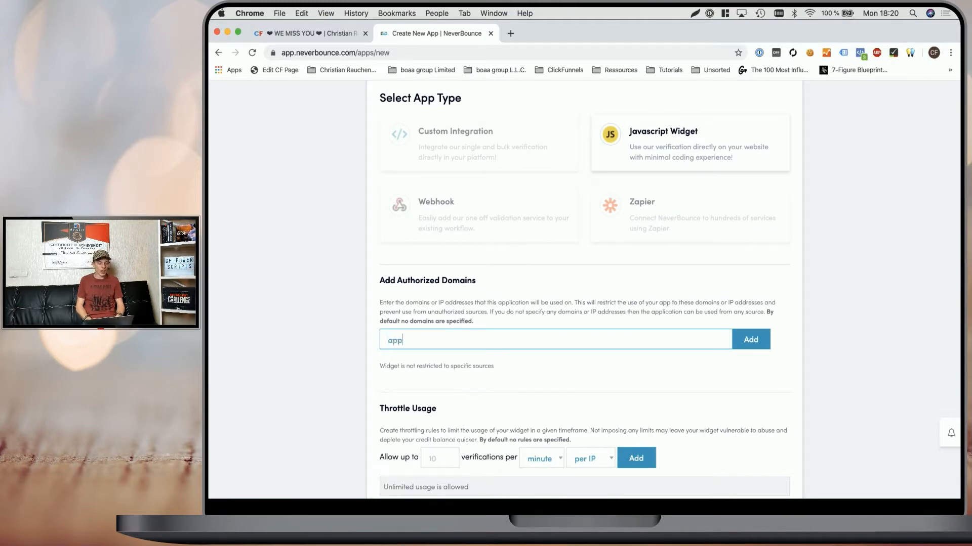
text(.cli)
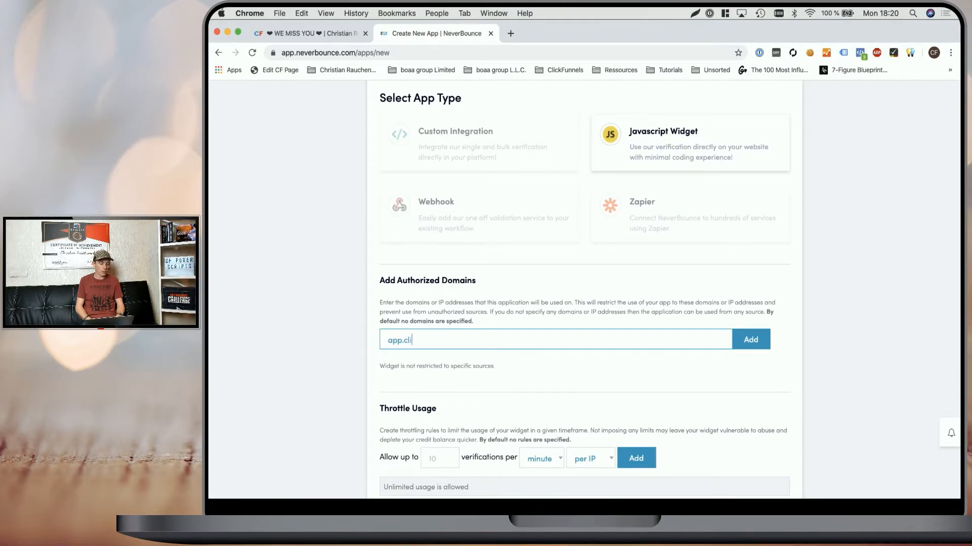
text(ckfunnel)
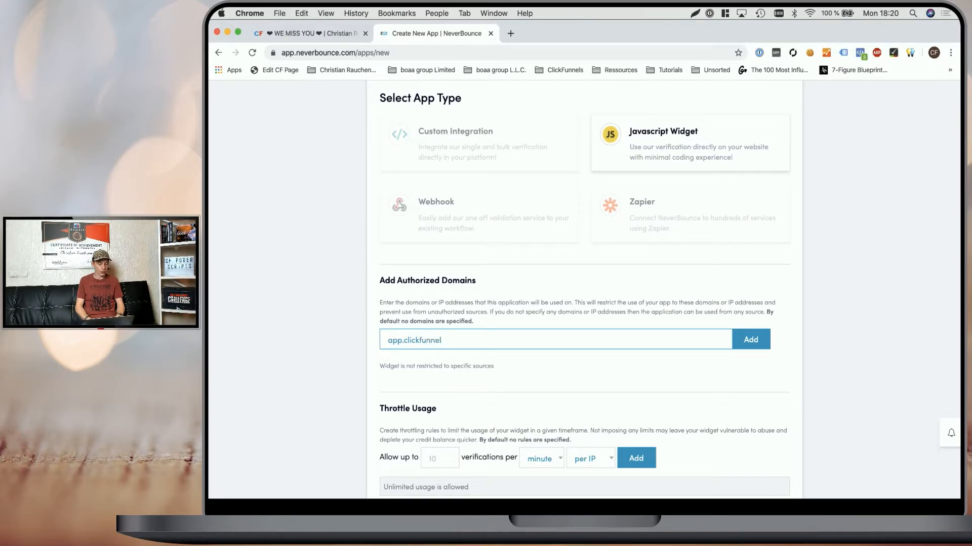
text(s.com)
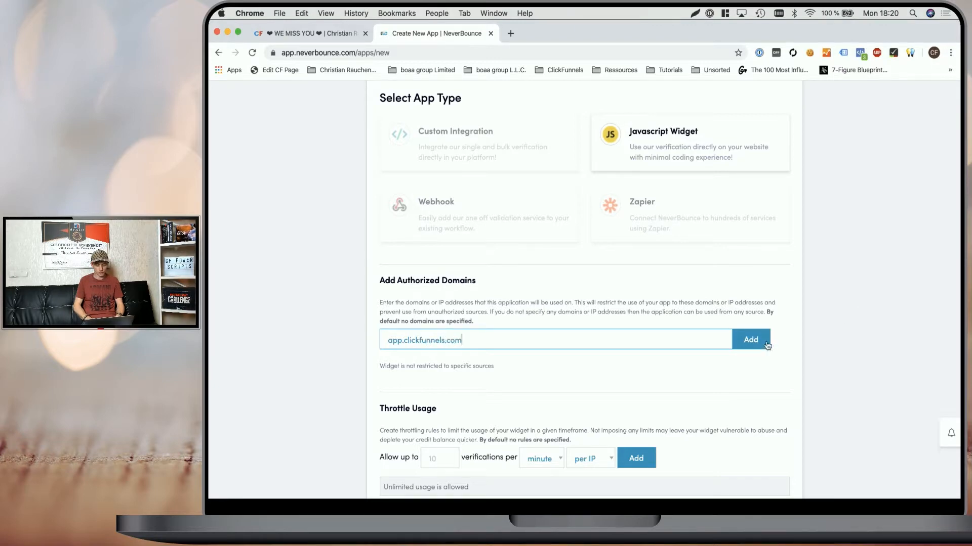
click(768, 346)
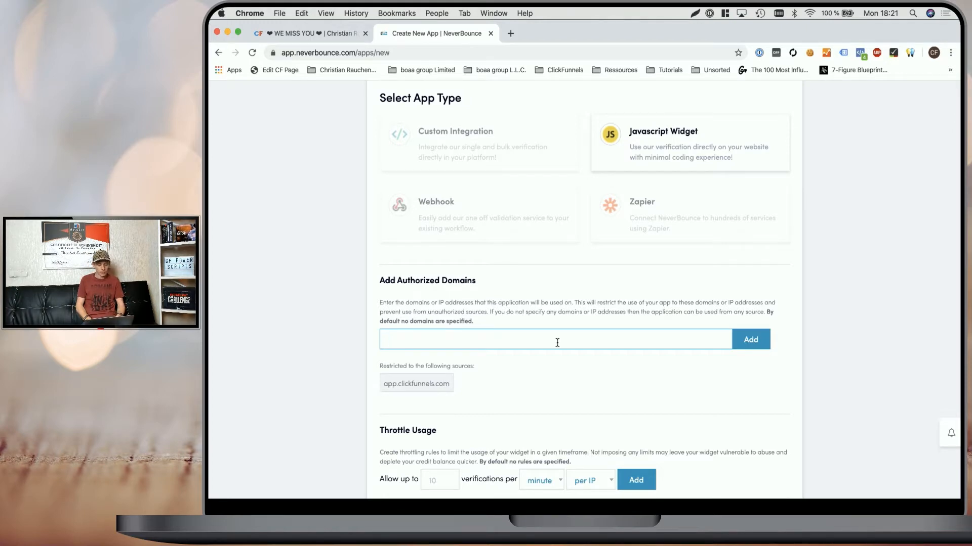
text(dem)
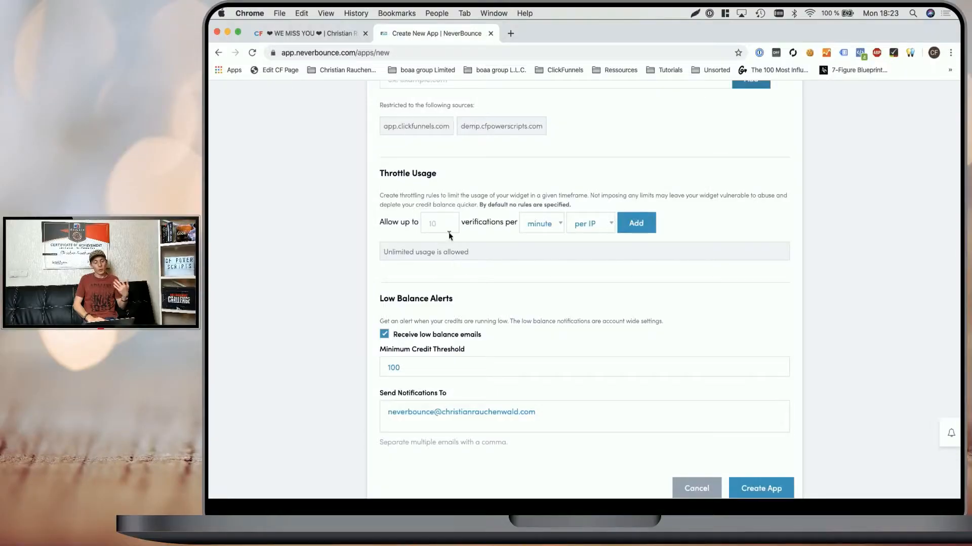
Step: Add a throttle rule allowing 10 verifications per minute per IP, and cancel the app creation
click(448, 226)
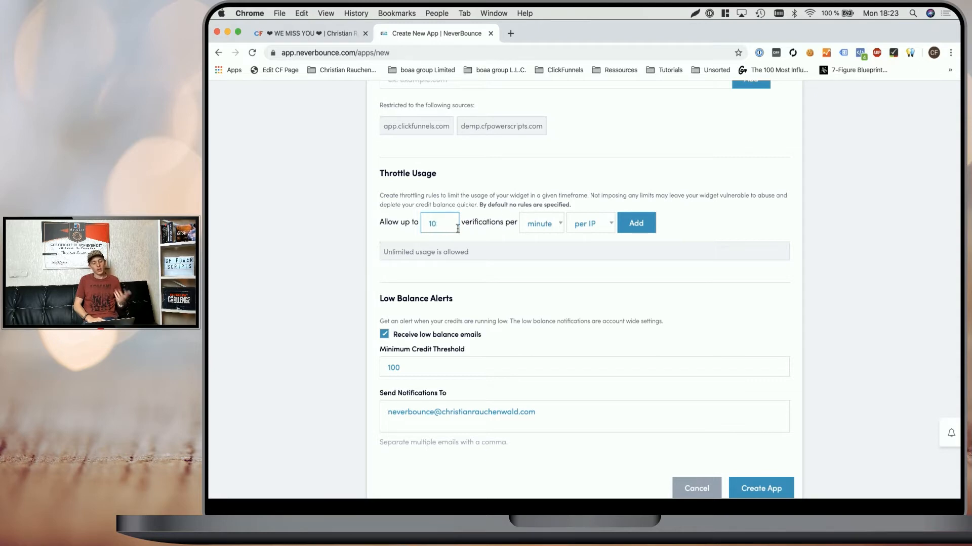
click(647, 221)
scroll(584, 286, down, 3)
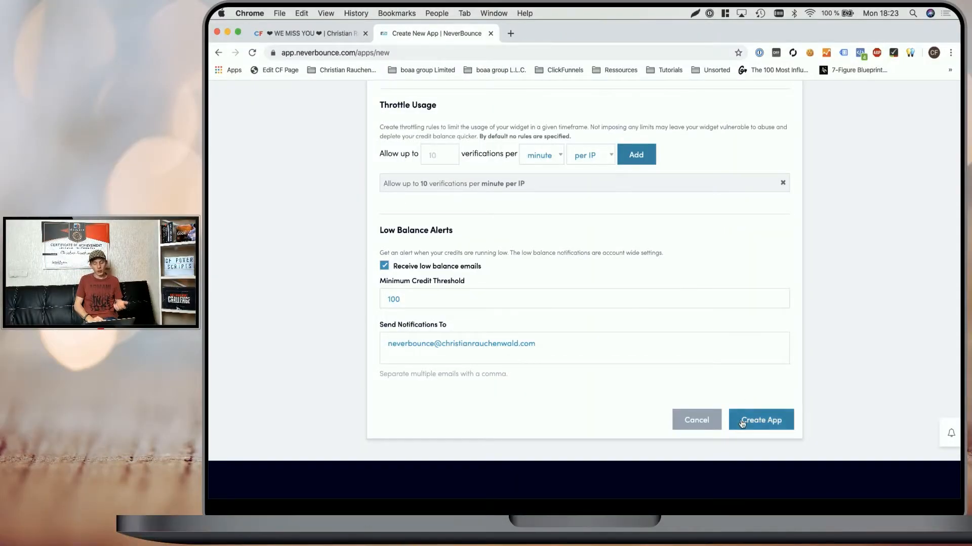
click(697, 426)
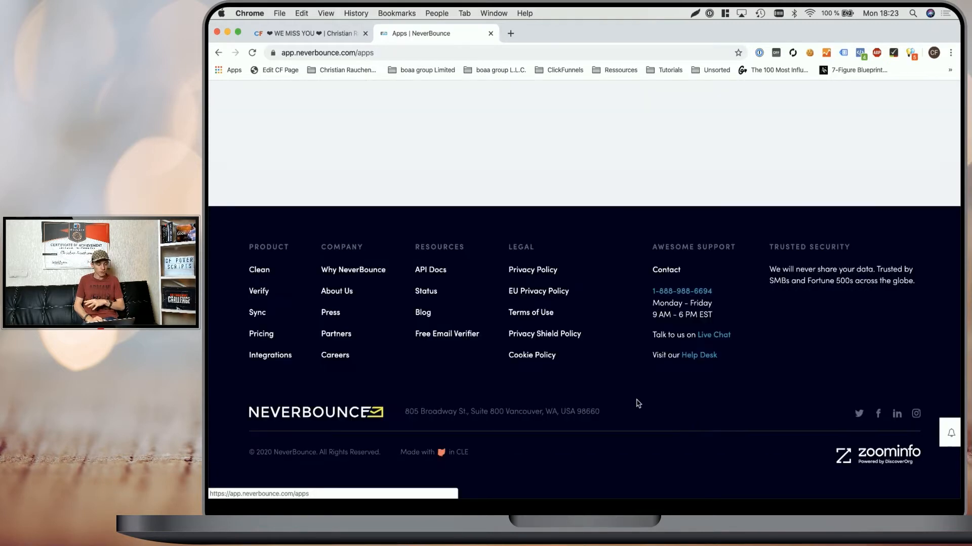
Step: Open the existing CF Power Scripts app, expand its widget snippet and copy the API key
click(396, 277)
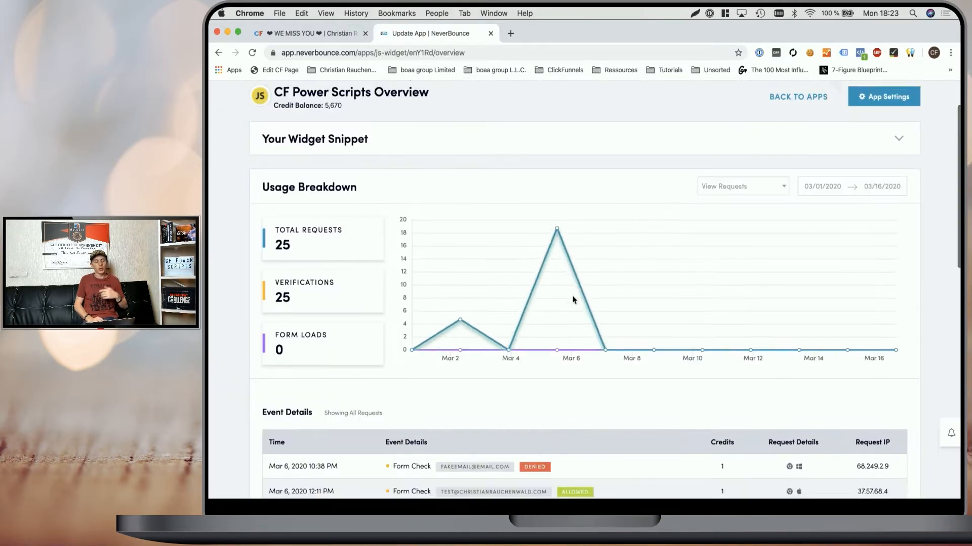
scroll(569, 298, up, 3)
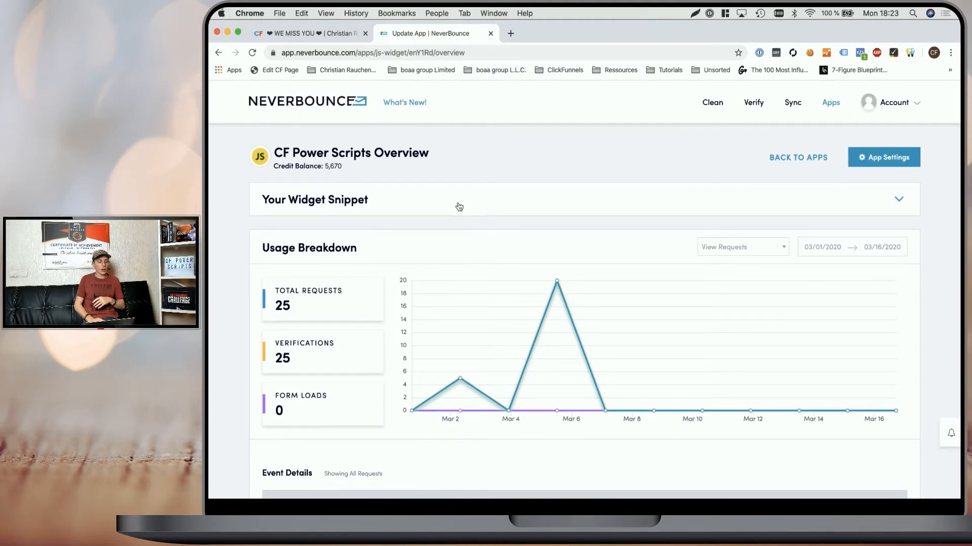
click(419, 204)
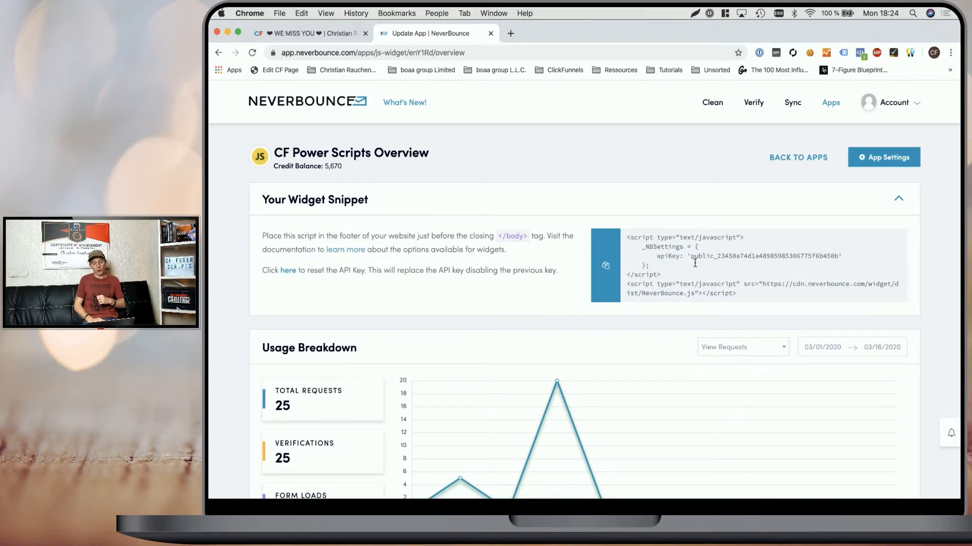
drag(691, 254, 835, 254)
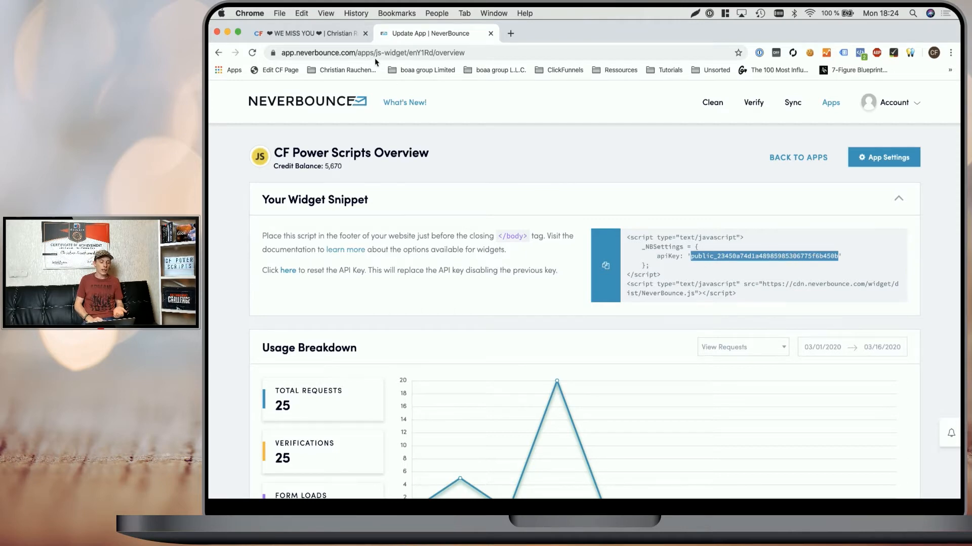
Step: Switch to the CF Power Scripts settings and paste the key into the NeverBounce API Key field
click(331, 35)
click(559, 168)
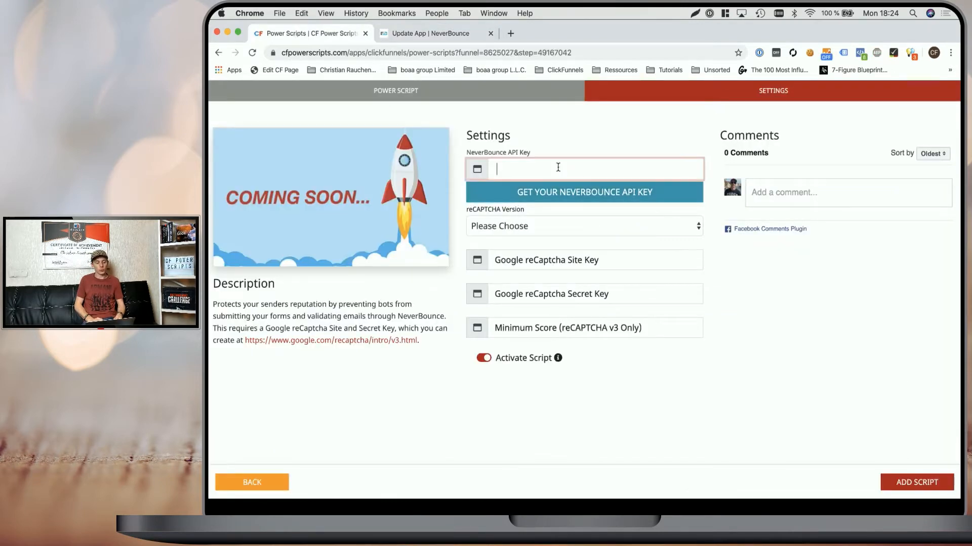
key(super+v)
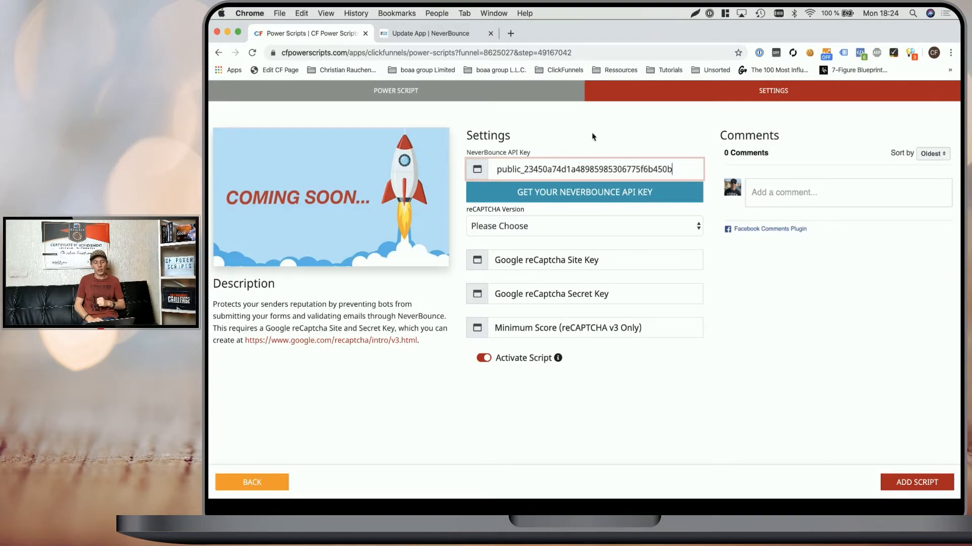
click(593, 137)
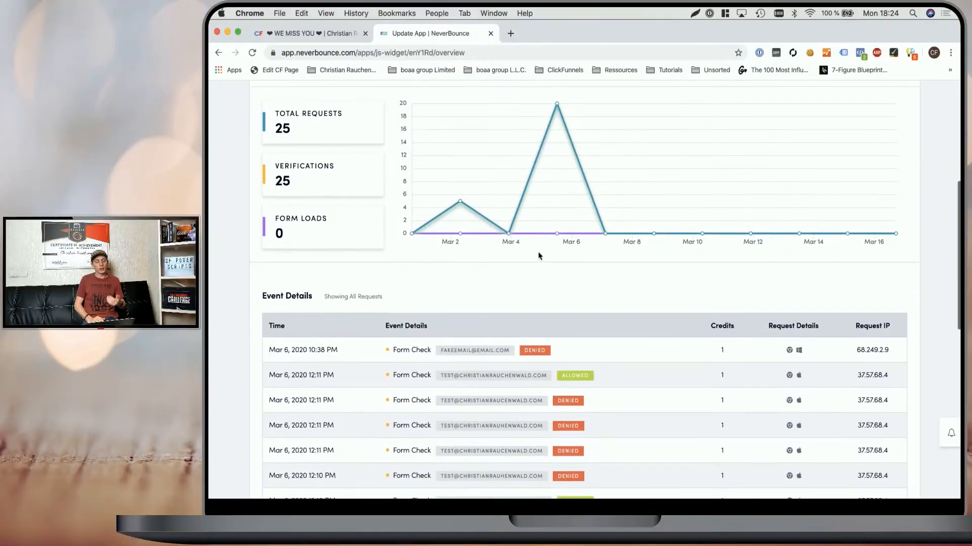
Step: Review the NeverBounce app's event details, and set the reCAPTCHA version to v2 in the CF Power Scripts settings
scroll(539, 256, down, 1)
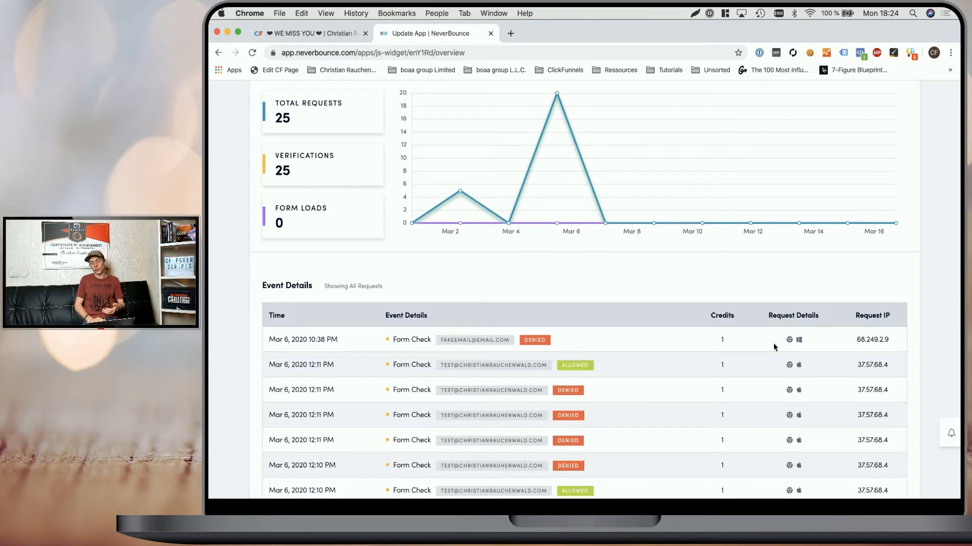
mouse_move(800, 341)
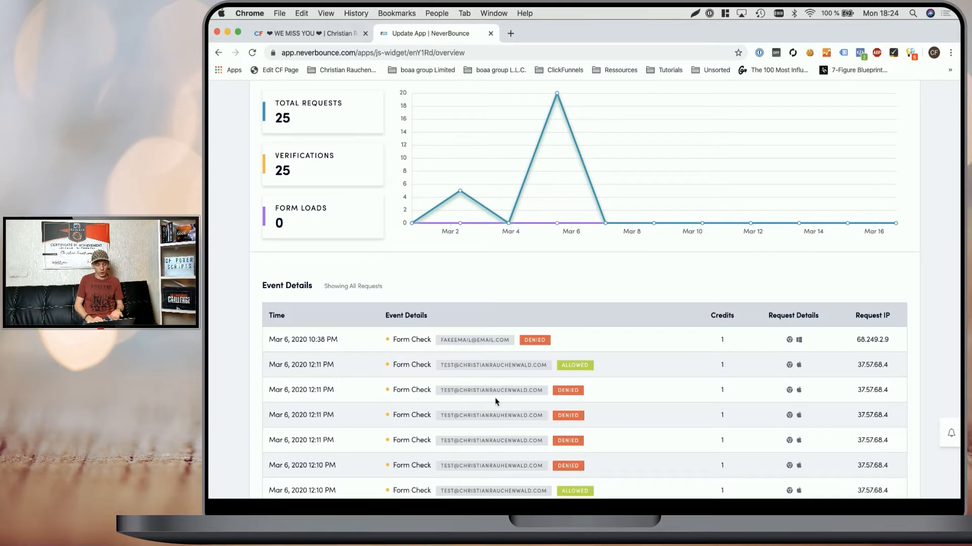
click(335, 37)
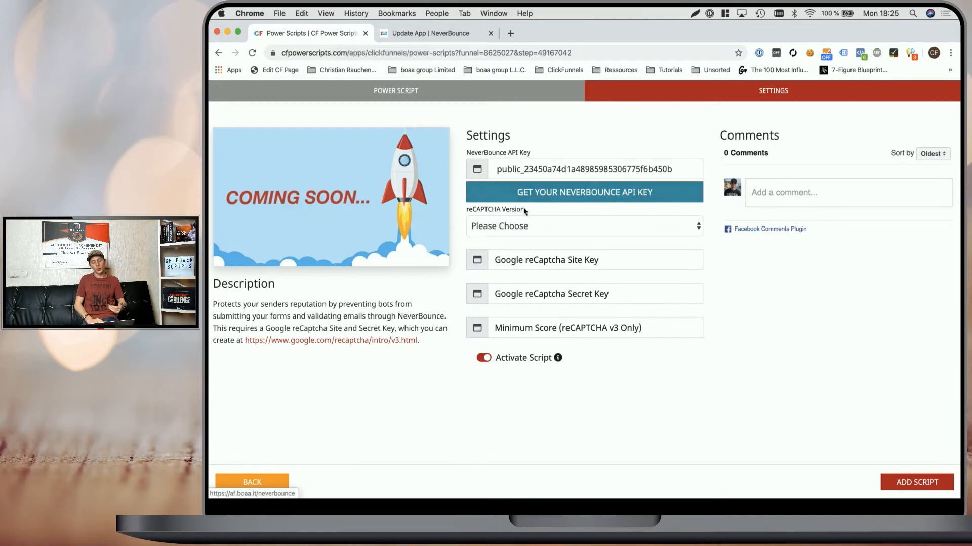
click(519, 226)
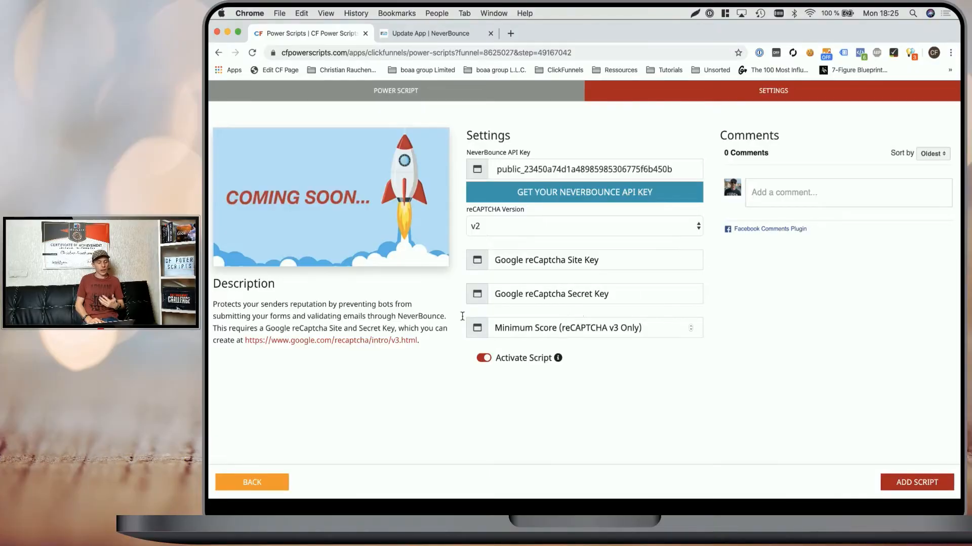
Step: Open the Google reCAPTCHA admin console from the link in the script description and start registering a new site
click(338, 343)
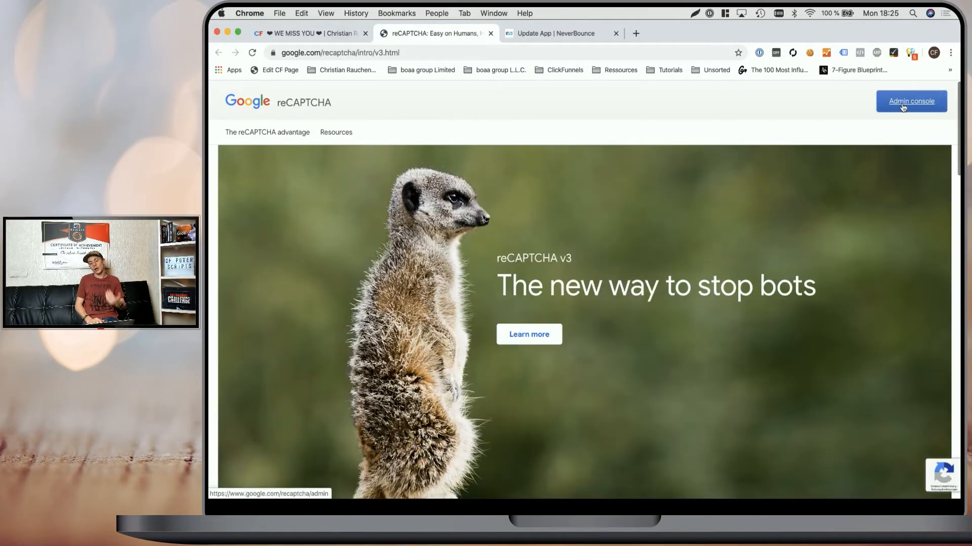
click(902, 106)
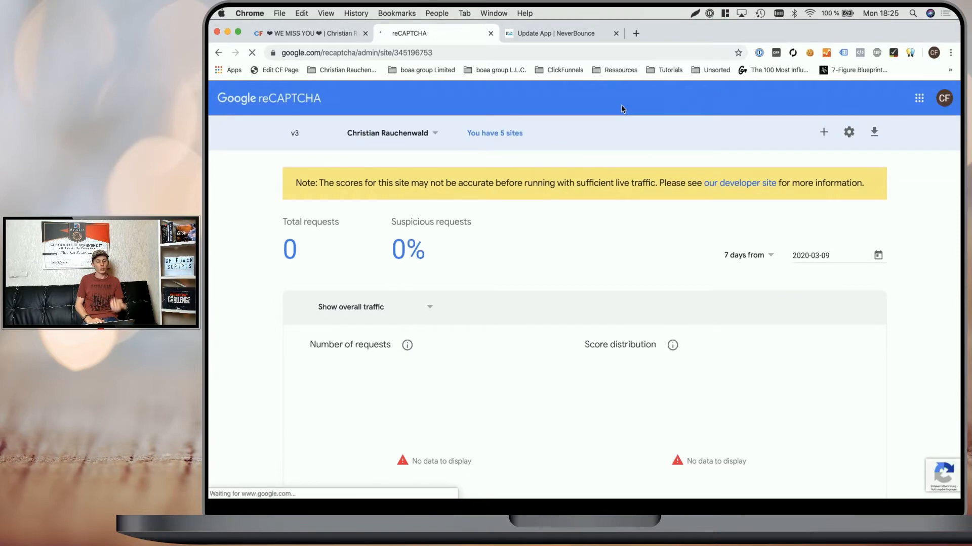
click(421, 134)
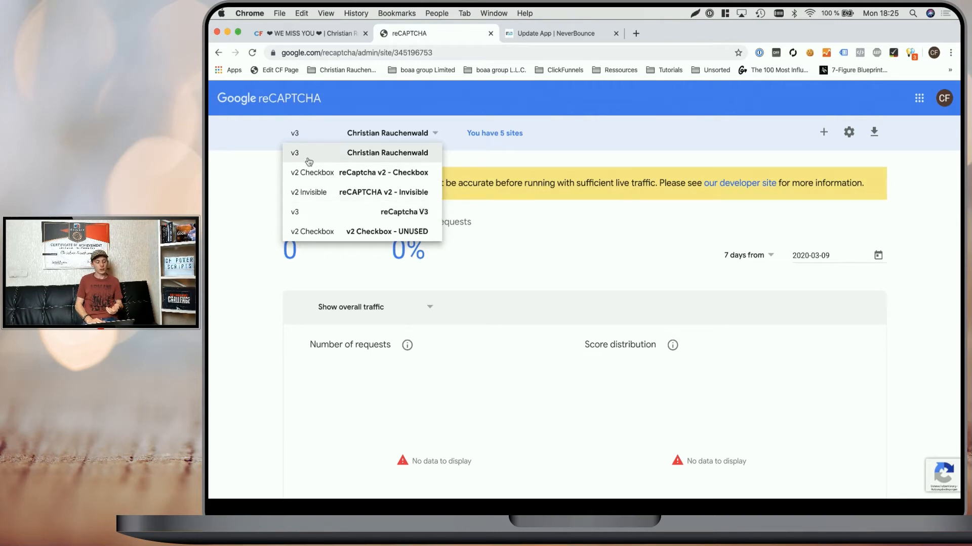
click(641, 160)
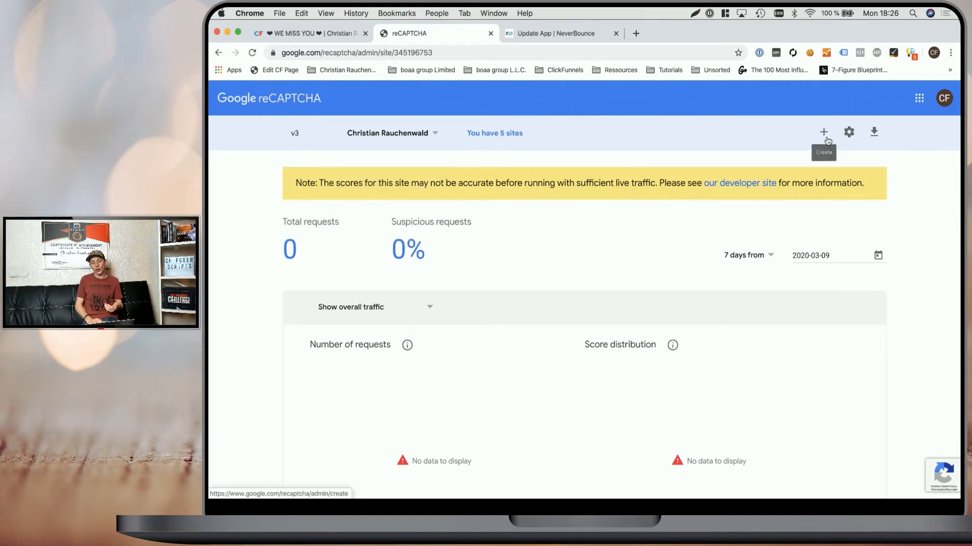
click(823, 133)
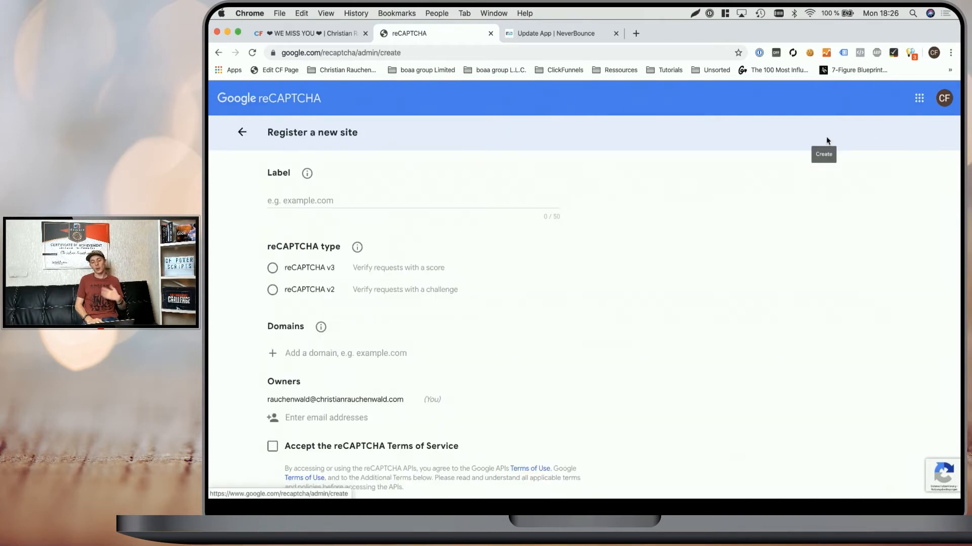
Step: Label the new site Demo and choose reCAPTCHA v2 with the "I'm not a robot" Checkbox
click(387, 199)
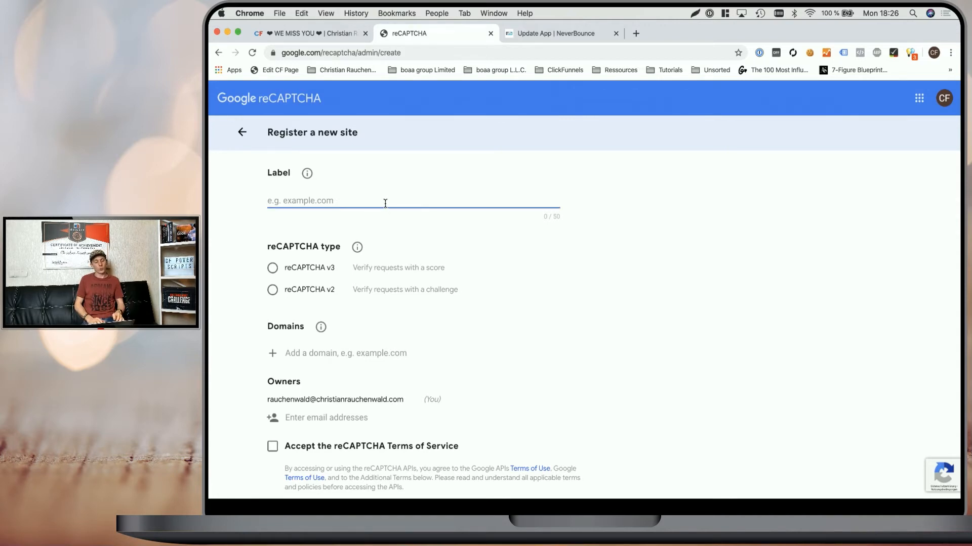
text(Demoo)
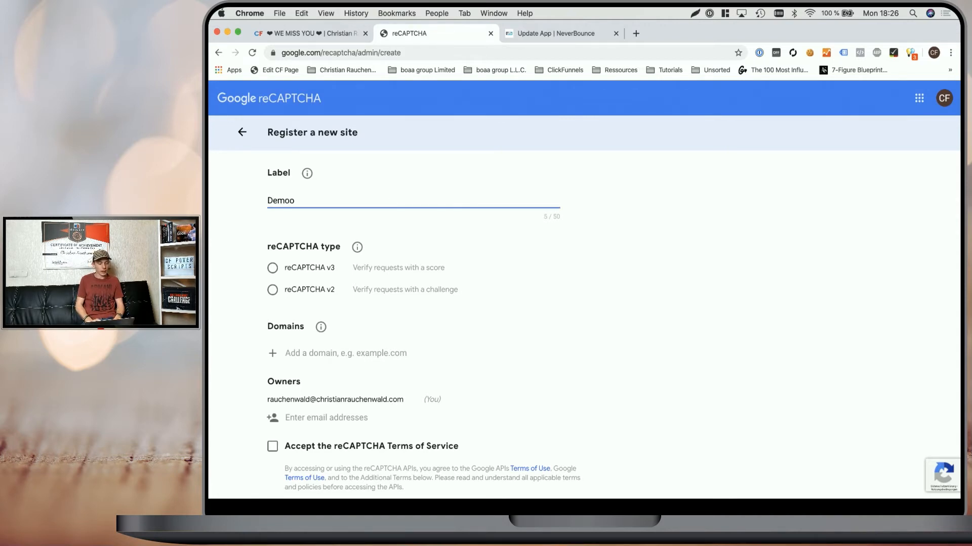
click(272, 293)
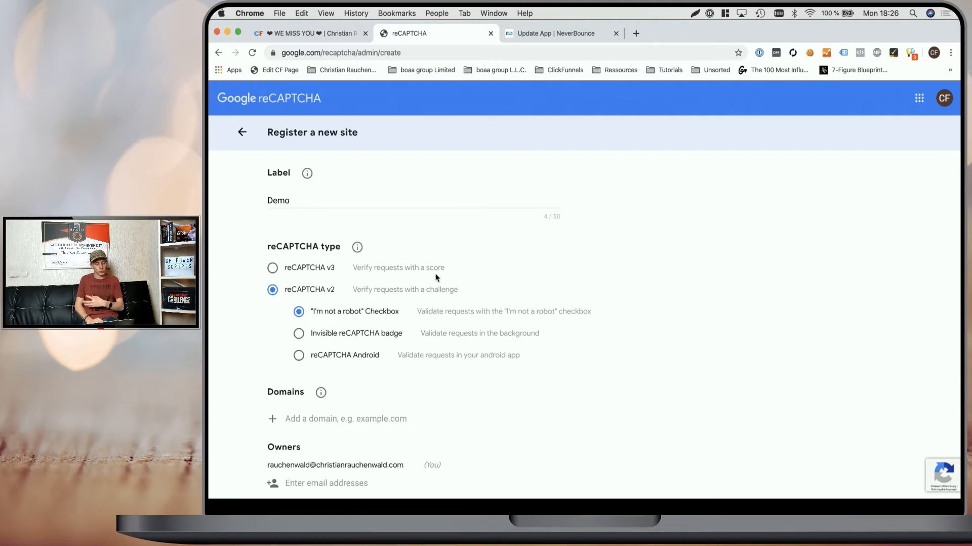
Step: Add app.clickfunnels.com to the domains of the new reCAPTCHA site registration
scroll(444, 284, down, 5)
click(340, 299)
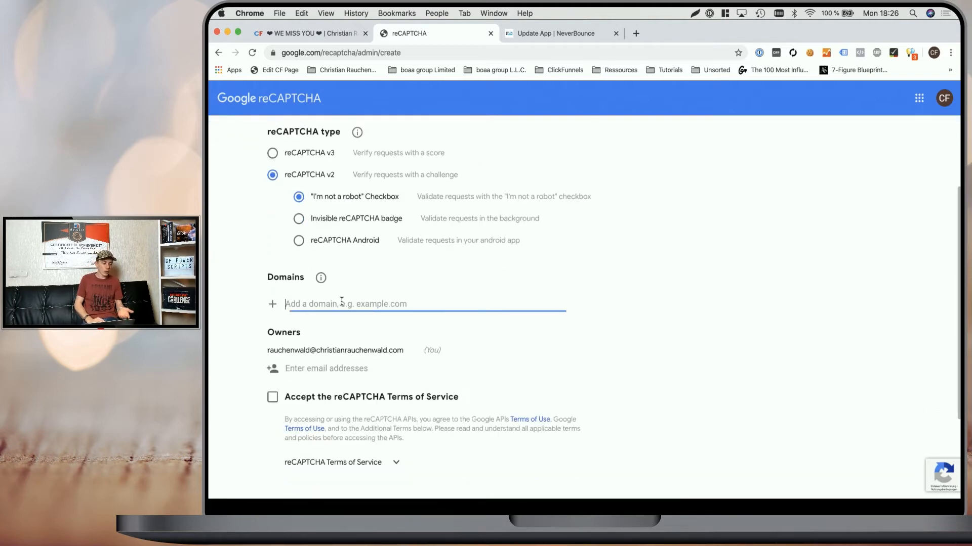
text(app.)
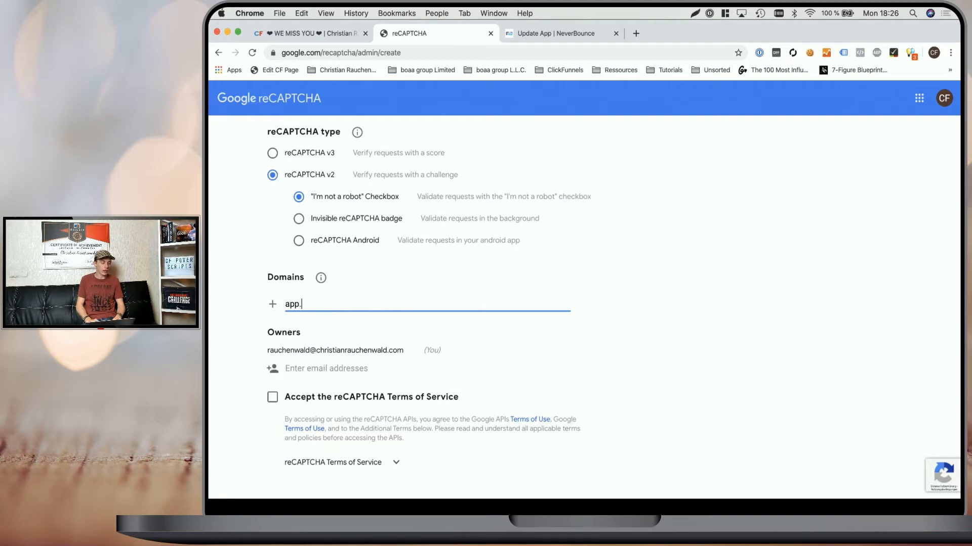
text(clickfunnel.co)
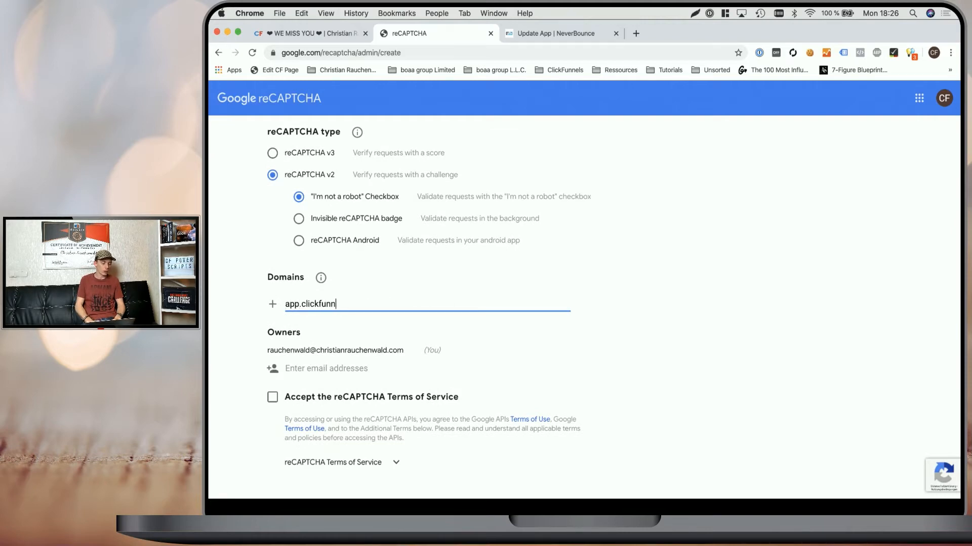
key(BackSpace)
key(BackSpace)
key(BackSpace)
text(s.com)
key(Return)
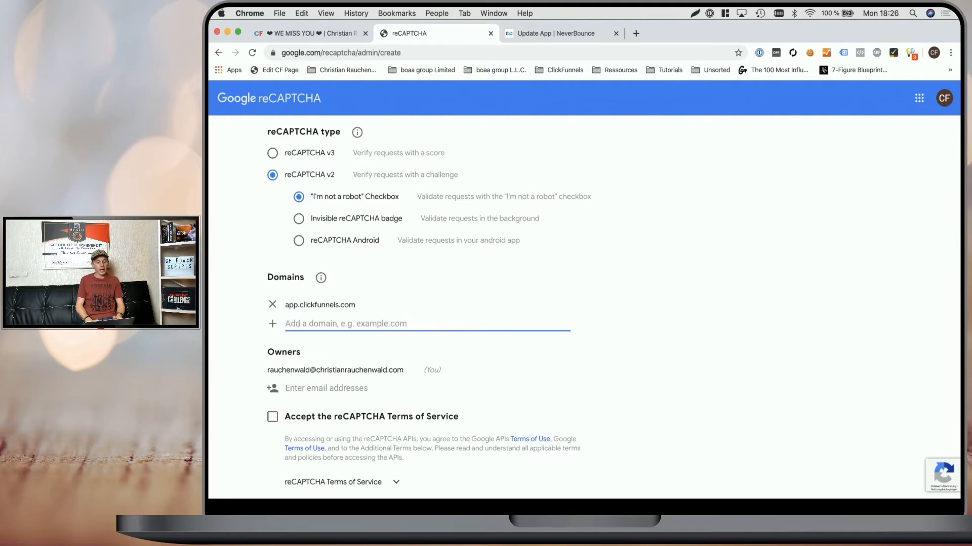
Step: Add demo.cfpowerscripts.com as a second domain for the new reCAPTCHA site
text(demo.cf)
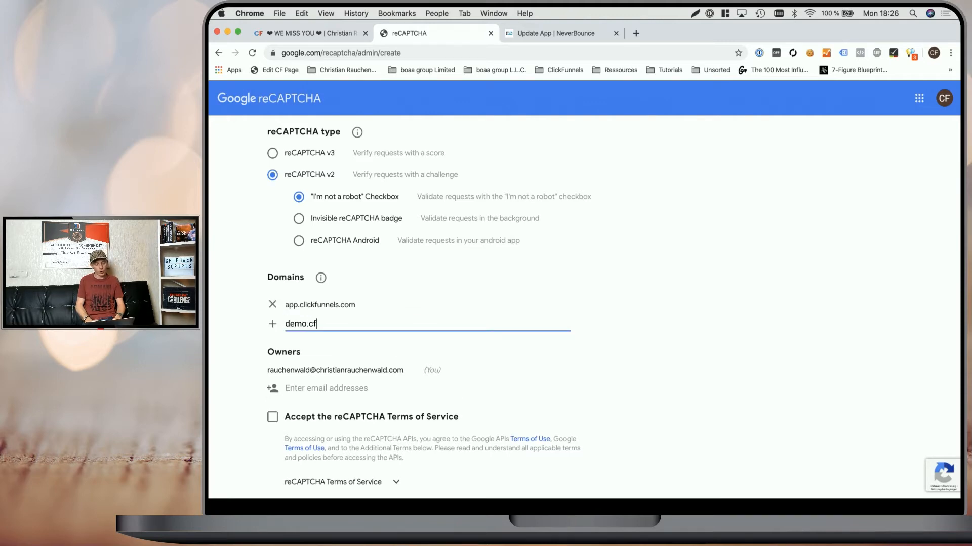
text(powerscripts.c)
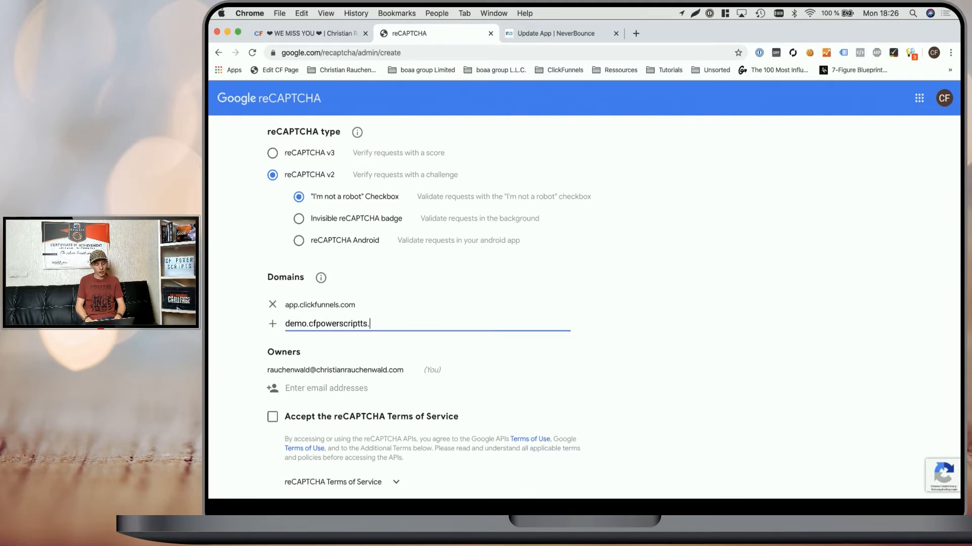
key(BackSpace)
key(BackSpace)
key(BackSpace)
key(BackSpace)
text(ts.com)
key(Return)
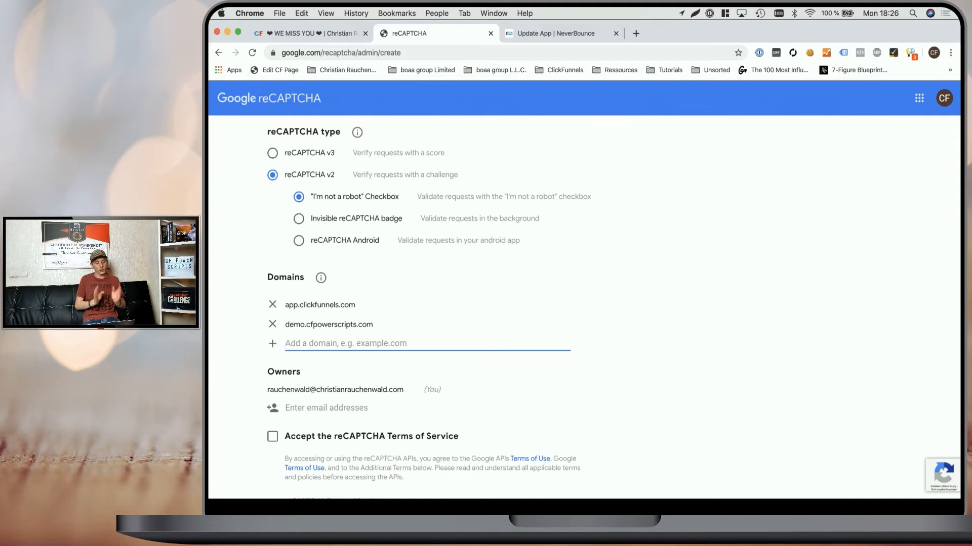
Step: Review the terms of service and remaining registration options, and leave the form without submitting it
scroll(582, 304, down, 3)
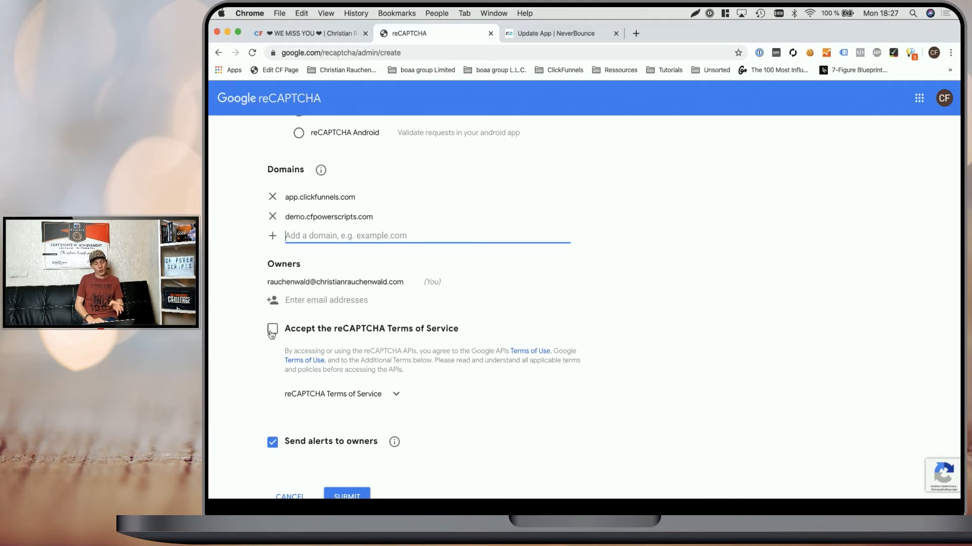
scroll(276, 336, down, 2)
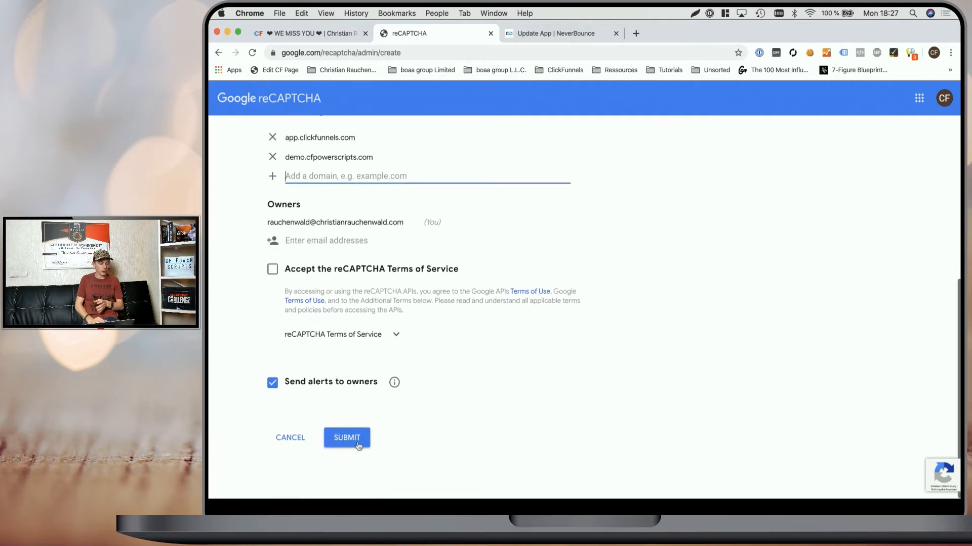
scroll(500, 382, up, 5)
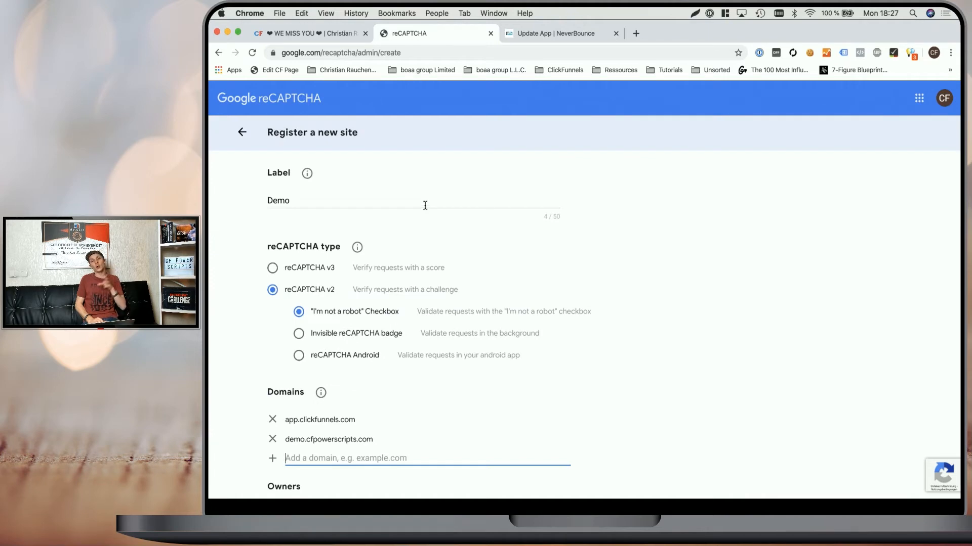
click(242, 132)
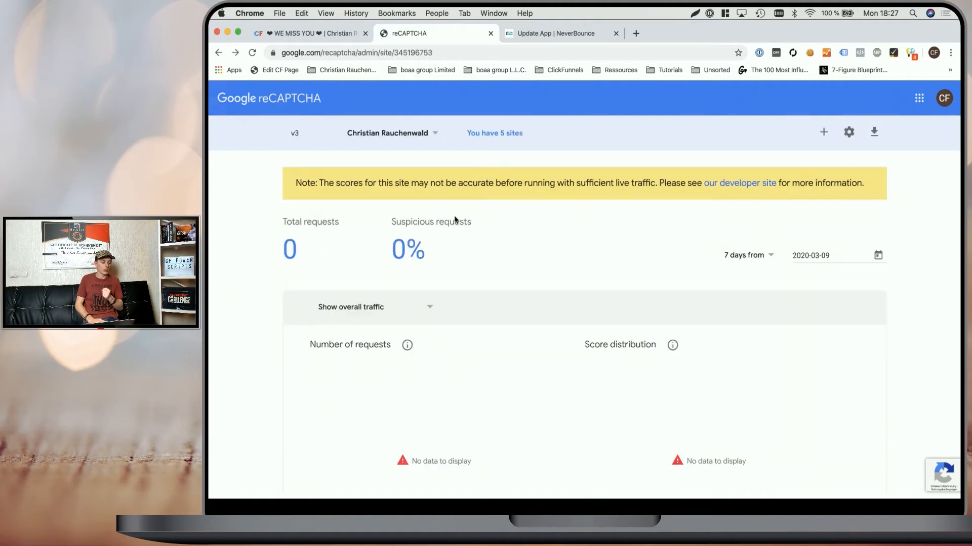
Step: Switch to the existing reCaptcha v2 - Checkbox site and reveal its reCAPTCHA keys in the site settings
click(408, 133)
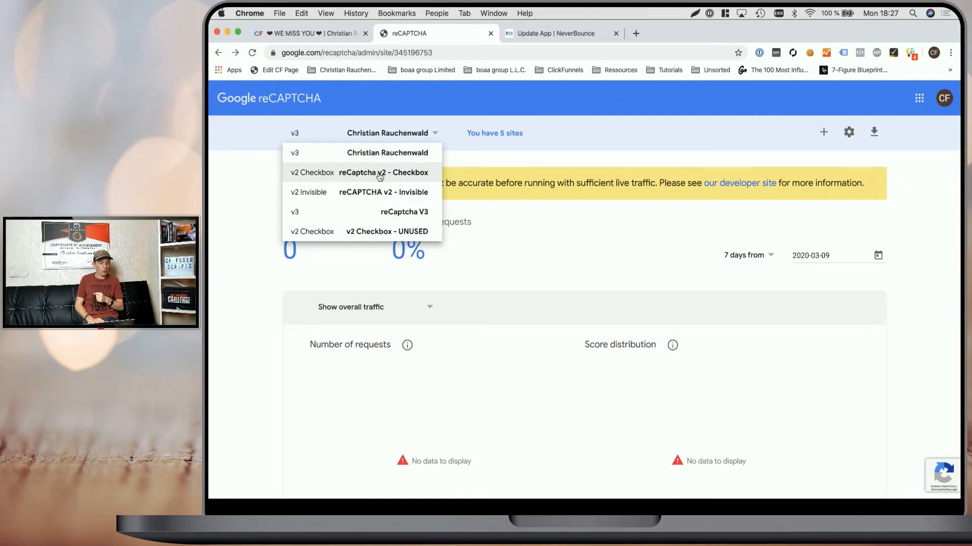
click(361, 174)
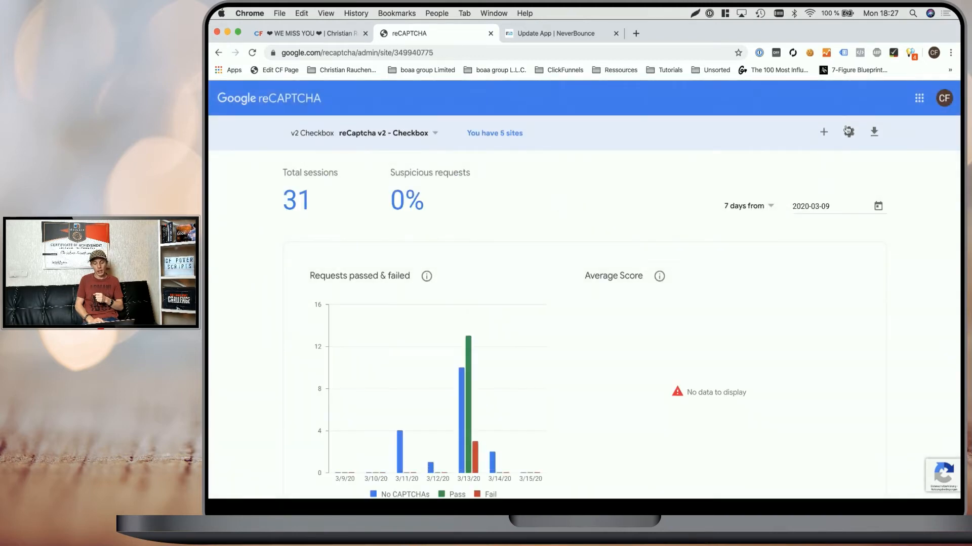
click(848, 132)
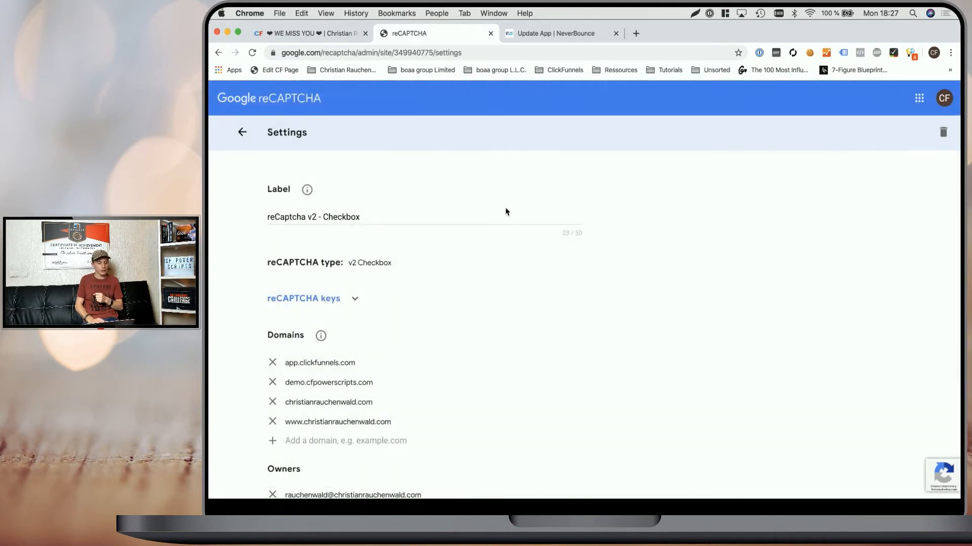
click(355, 300)
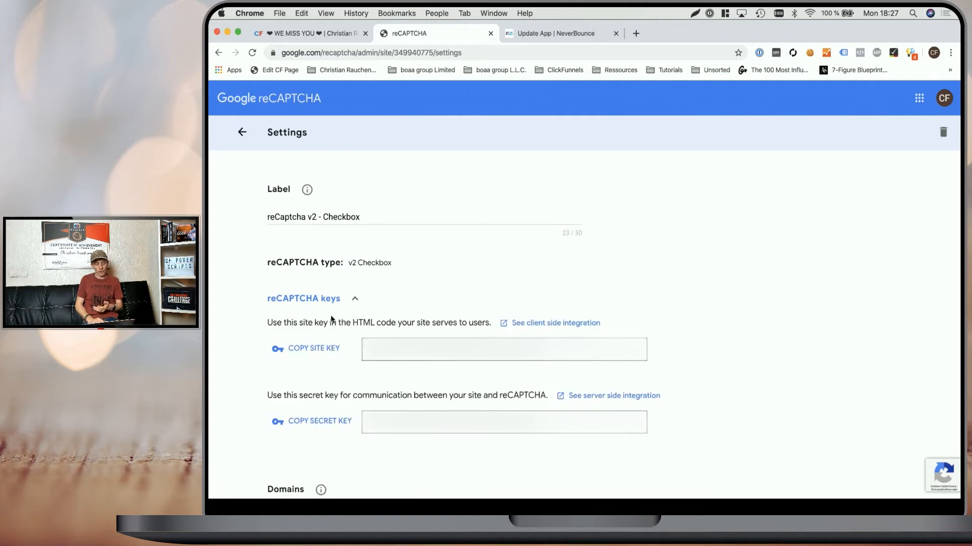
Step: Copy the site key and paste it into the Google reCaptcha Site Key field of the CF Power Scripts settings
click(315, 351)
click(344, 32)
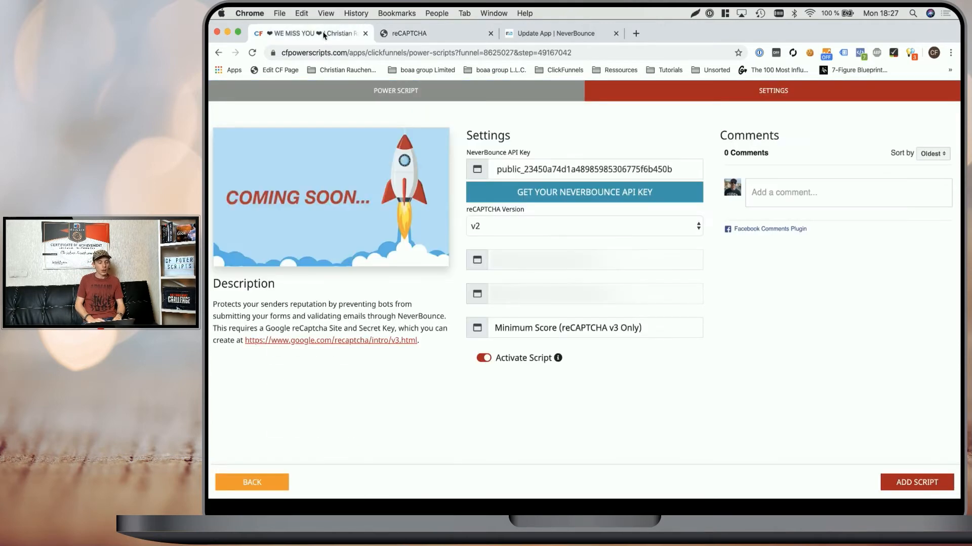
click(532, 267)
key(super+v)
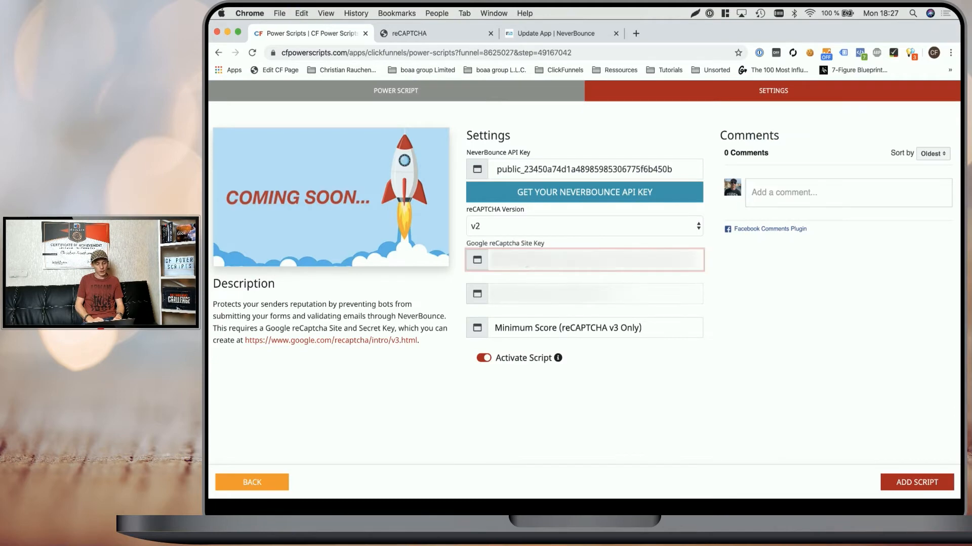
Step: Copy the secret key from the reCAPTCHA site settings into the Google reCaptcha Secret Key field in CF Power Scripts
click(416, 32)
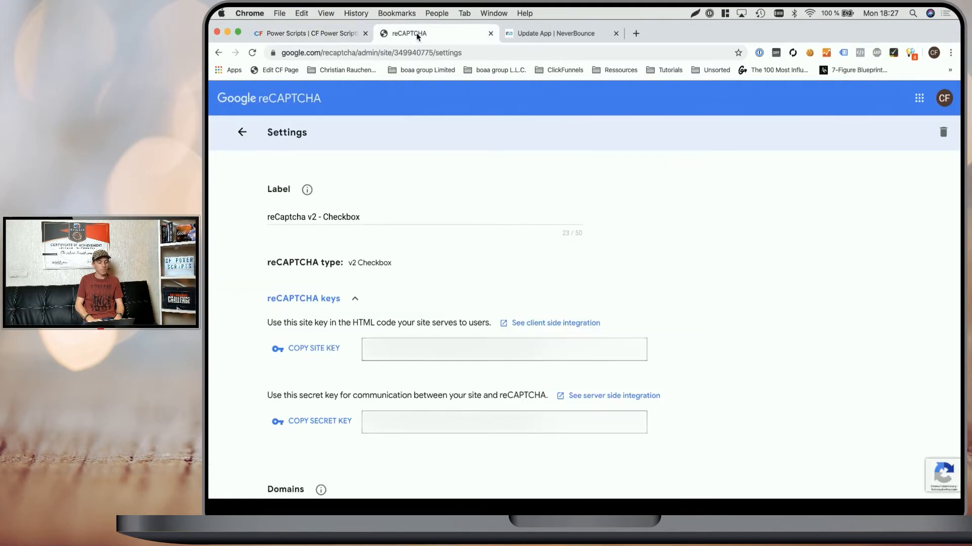
click(315, 424)
click(325, 34)
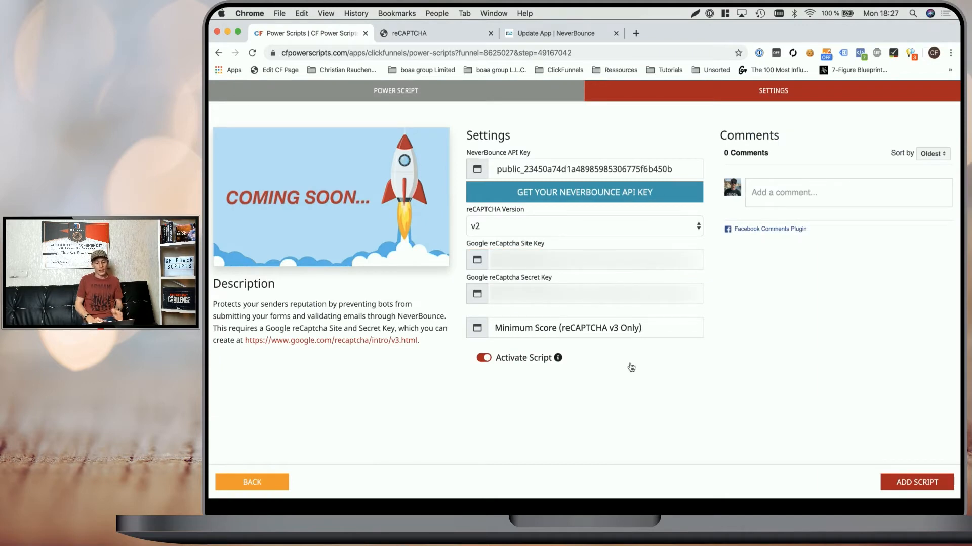
Step: Set the Minimum Score (reCAPTCHA v3 Only) to 1 in the script settings
click(615, 334)
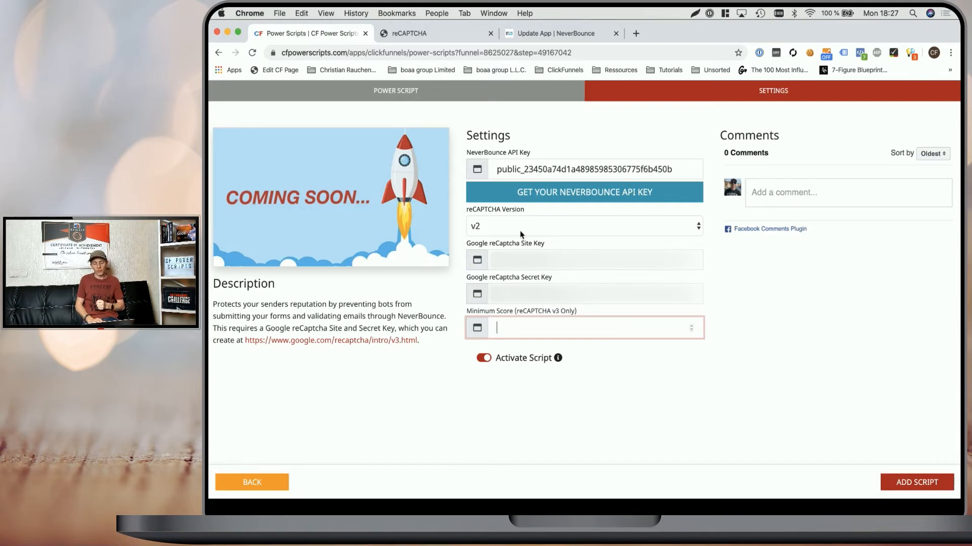
text(1)
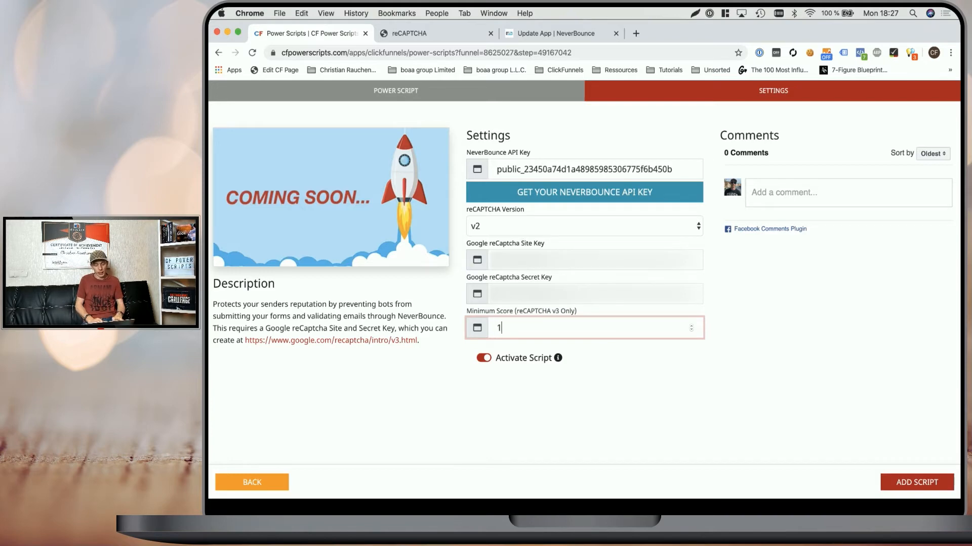
click(531, 390)
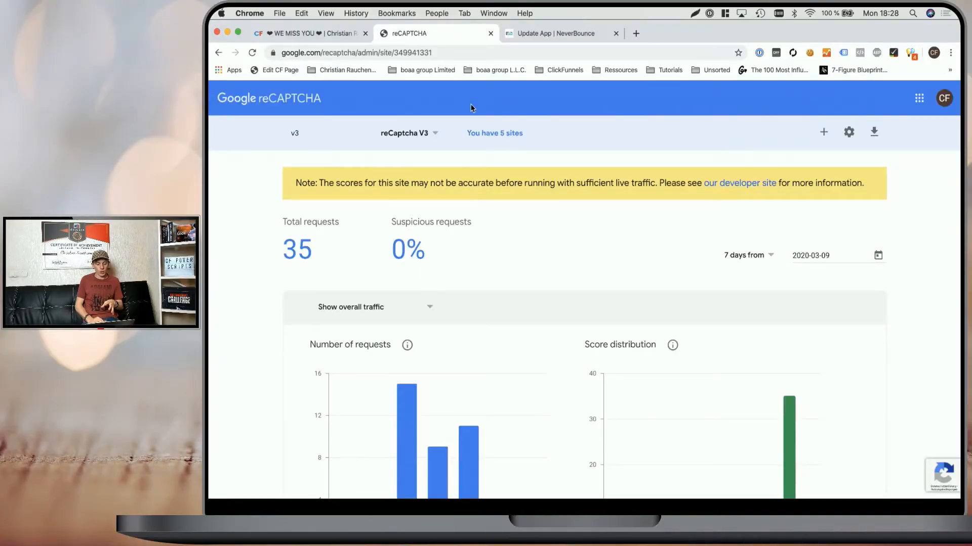
Step: Examine the number of requests and the score distribution charts of the reCaptcha V3 site
scroll(470, 108, down, 3)
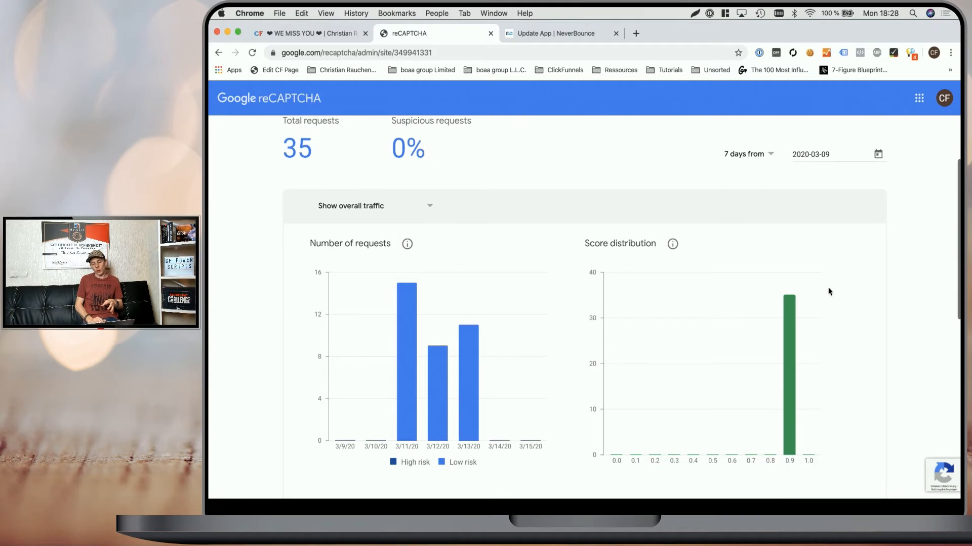
mouse_move(689, 375)
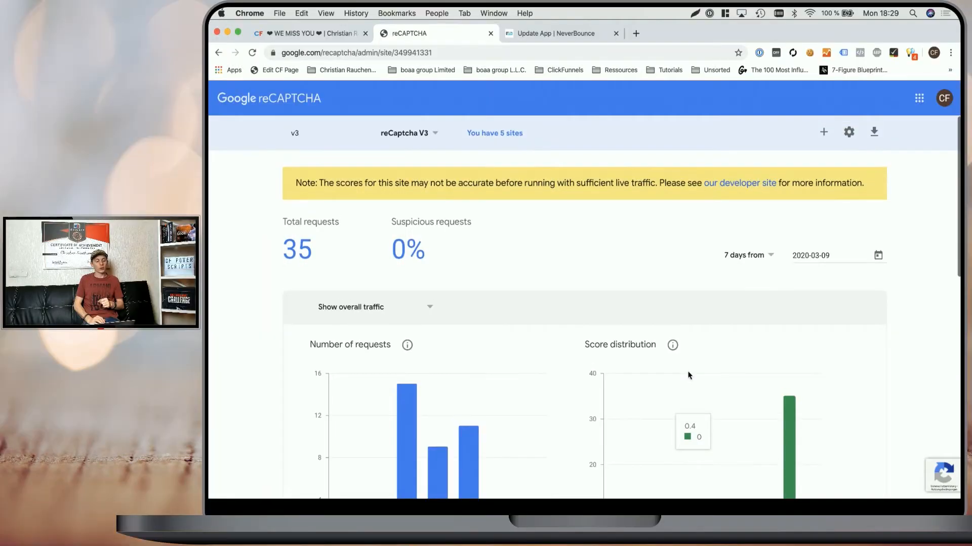
scroll(690, 372, down, 1)
scroll(688, 375, up, 1)
scroll(688, 375, down, 5)
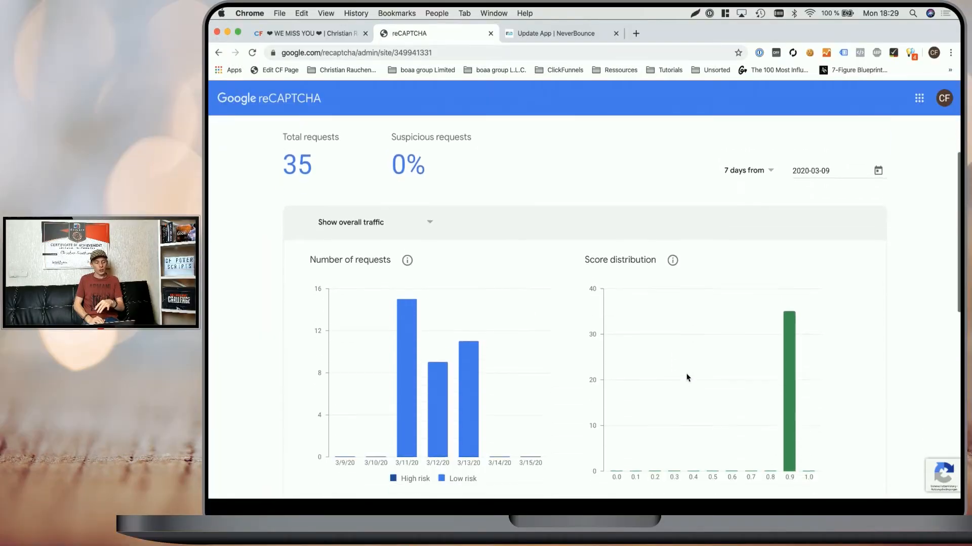
mouse_move(786, 371)
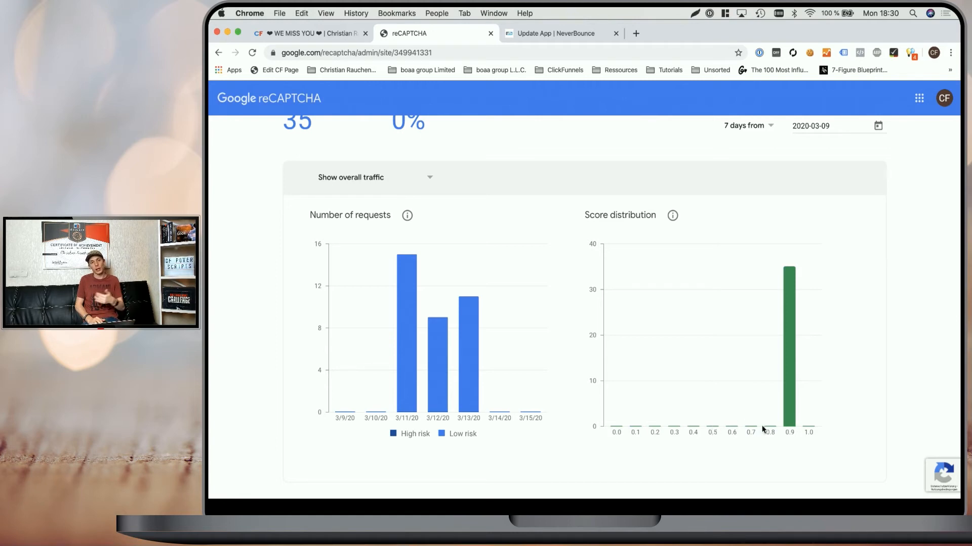
mouse_move(764, 429)
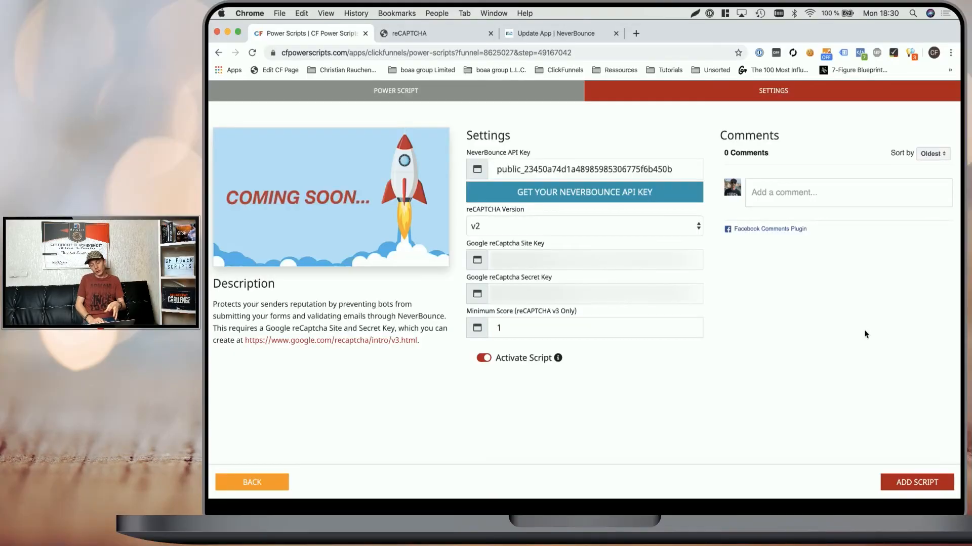
Step: Add the configured script to the Optin funnel step and open the live Optin page
click(906, 482)
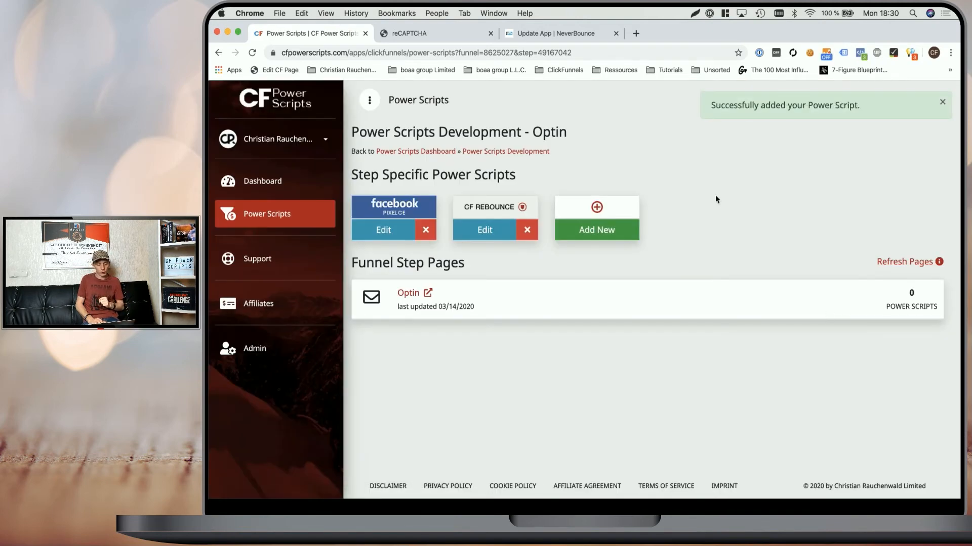
click(428, 295)
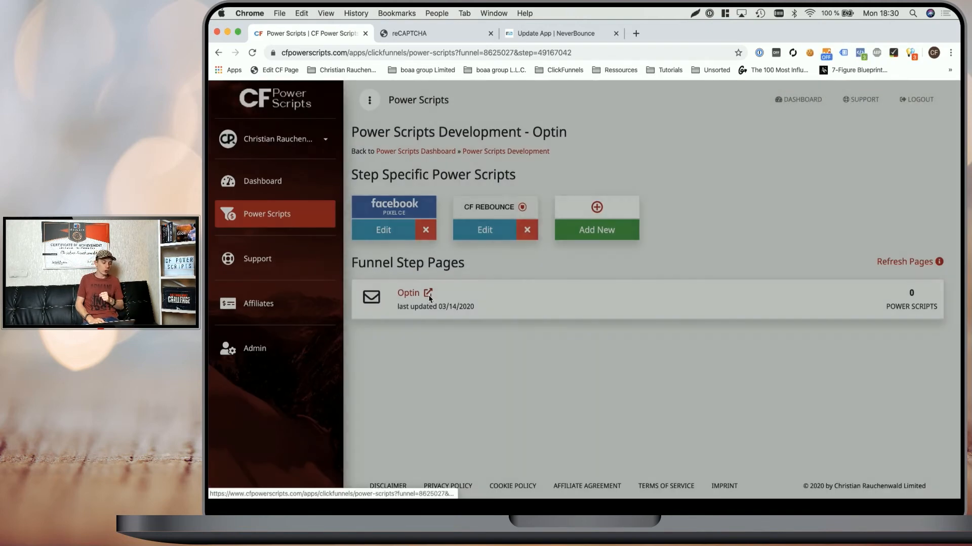
Step: Open the opt-in popup on the live page and try to submit it without completing the reCAPTCHA
click(594, 345)
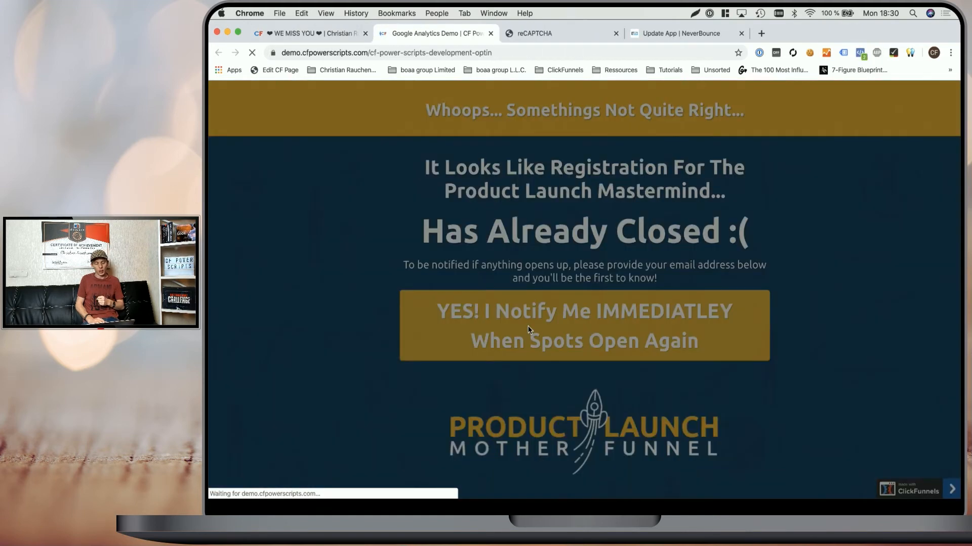
click(529, 329)
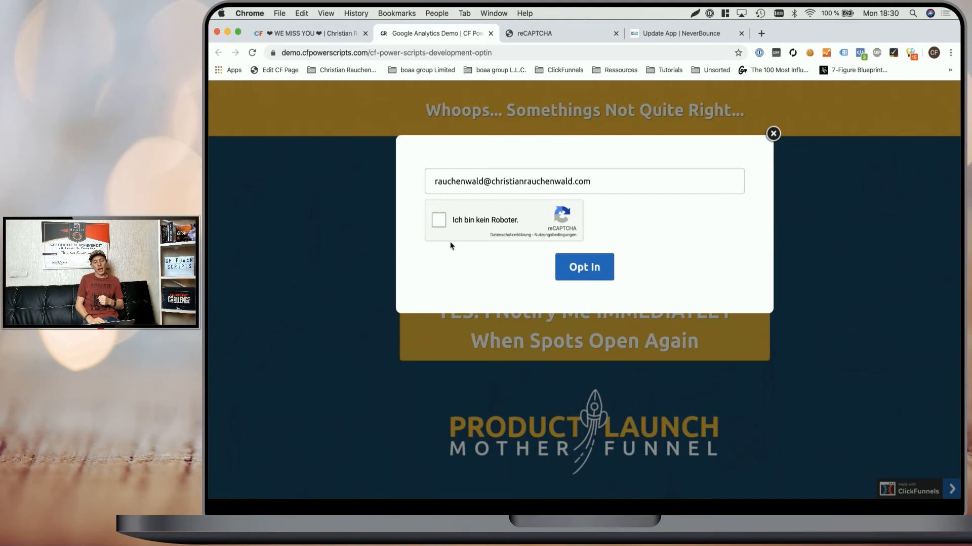
click(583, 274)
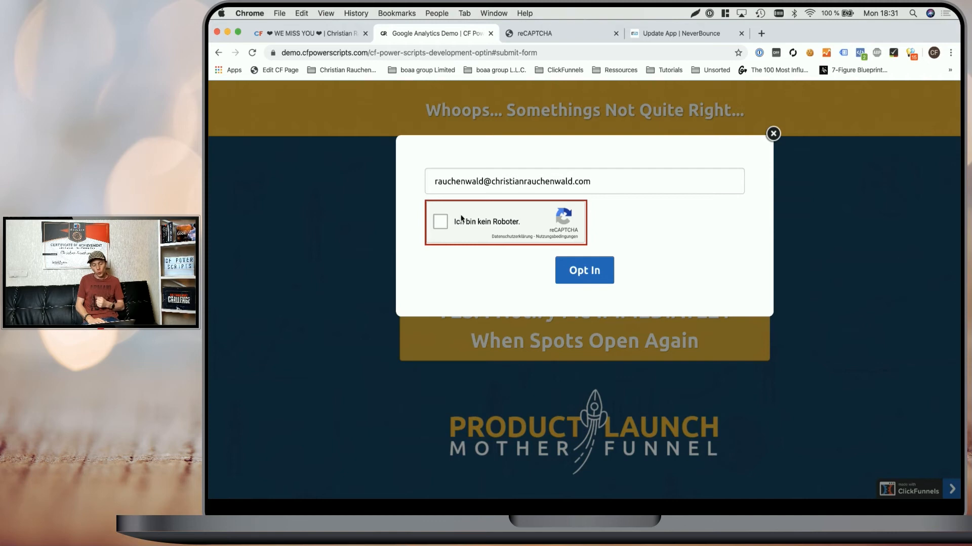
Step: Remove a letter from the e-mail address's domain, complete the reCAPTCHA checkbox and submit the opt-in form
click(506, 188)
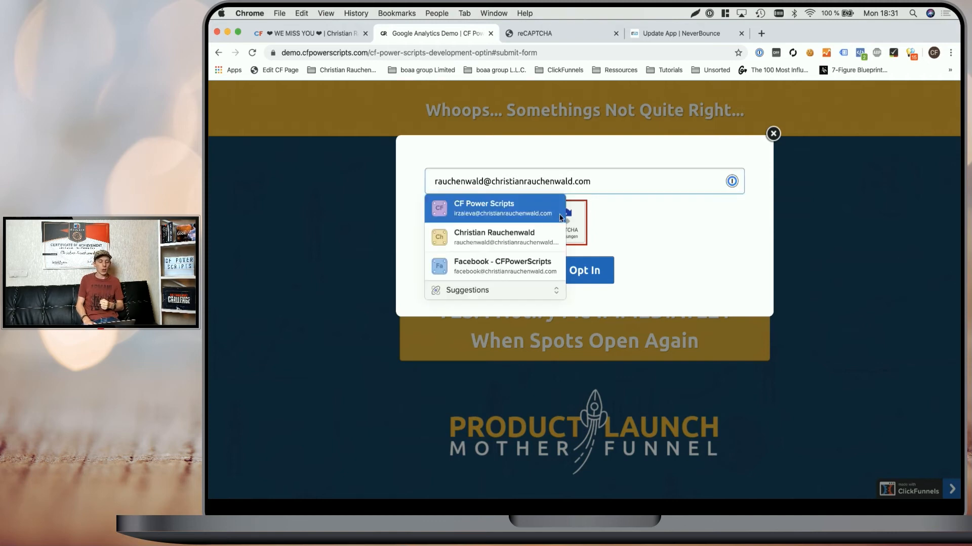
click(545, 181)
key(BackSpace)
click(480, 274)
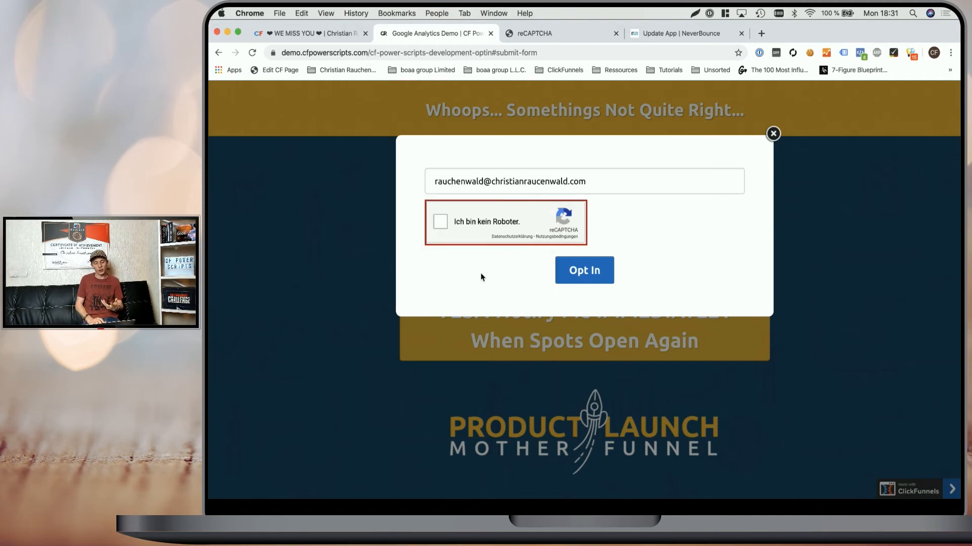
click(440, 221)
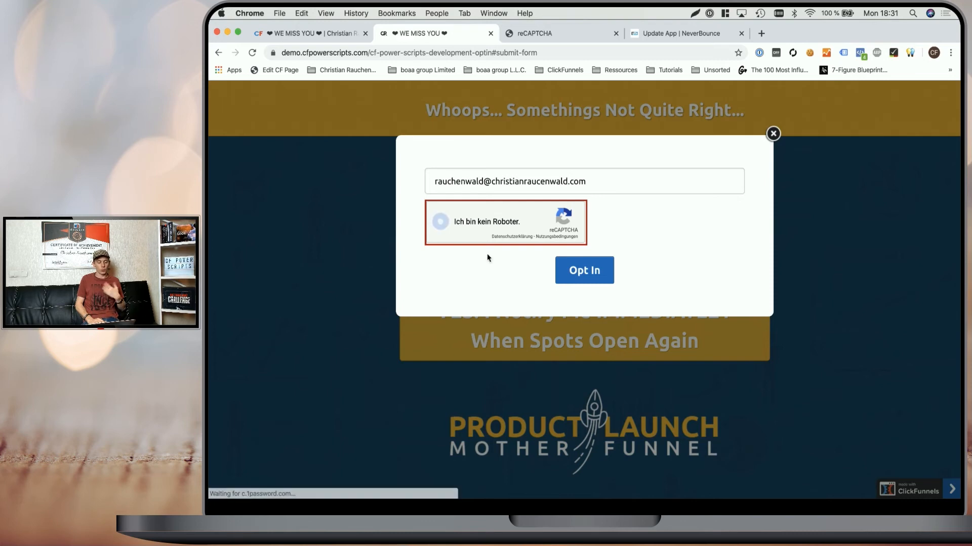
click(565, 276)
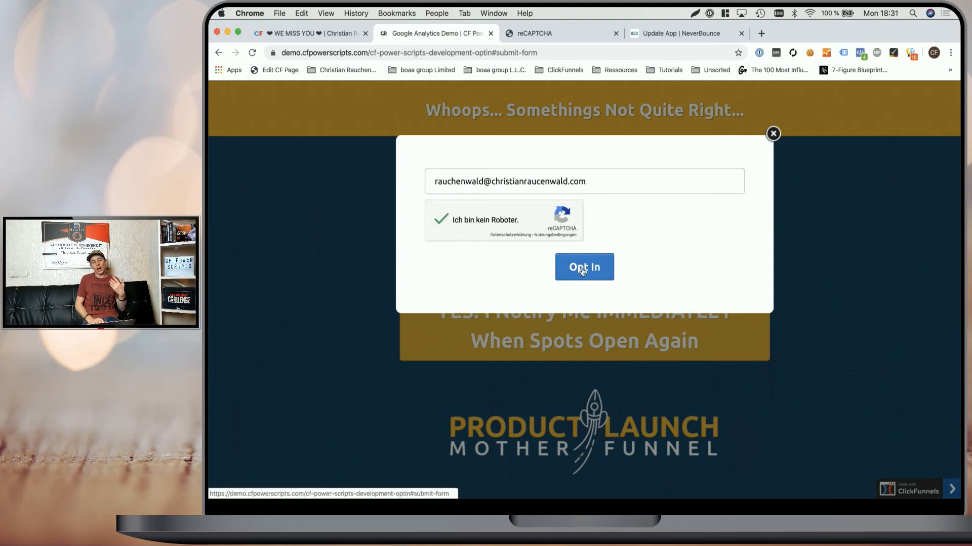
Step: Restore the missing letter in the e-mail address's domain and submit the opt-in form again
click(541, 182)
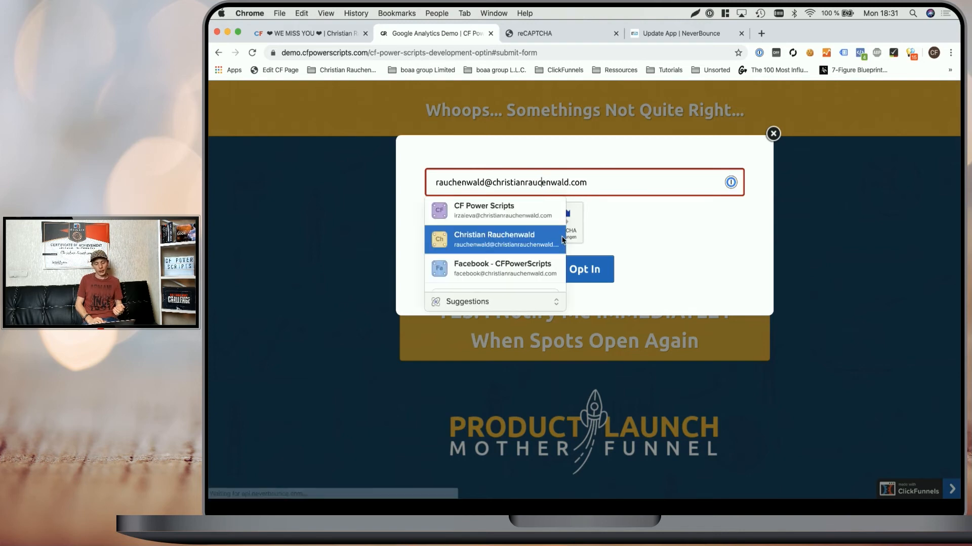
click(533, 280)
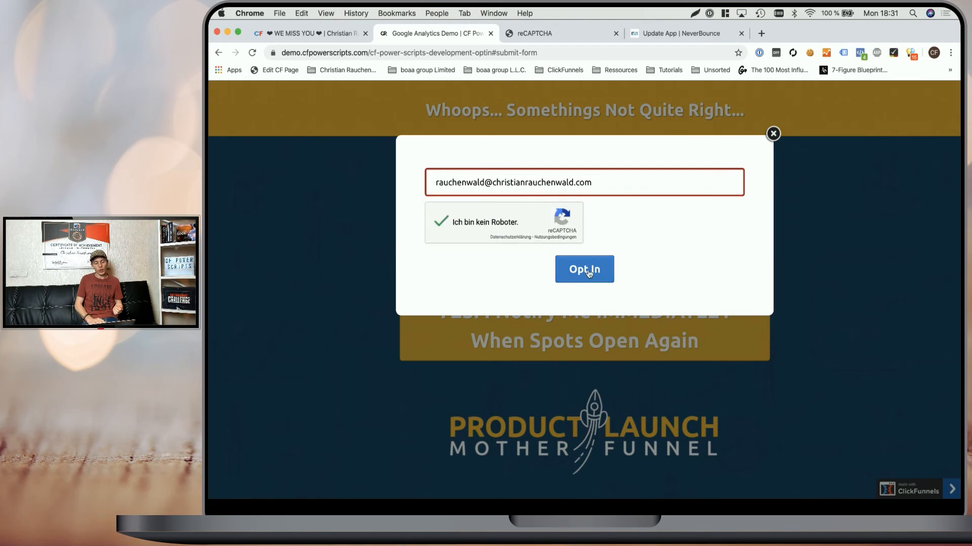
click(561, 277)
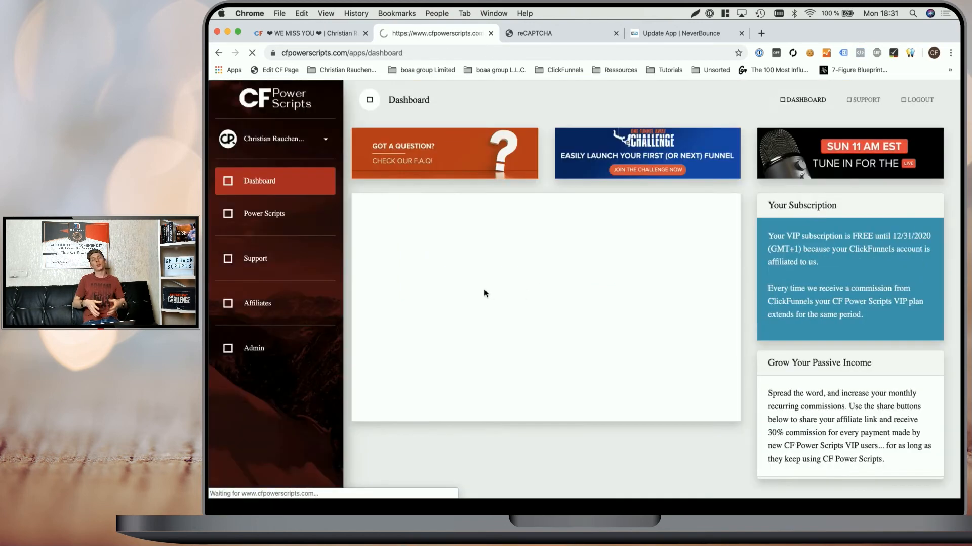